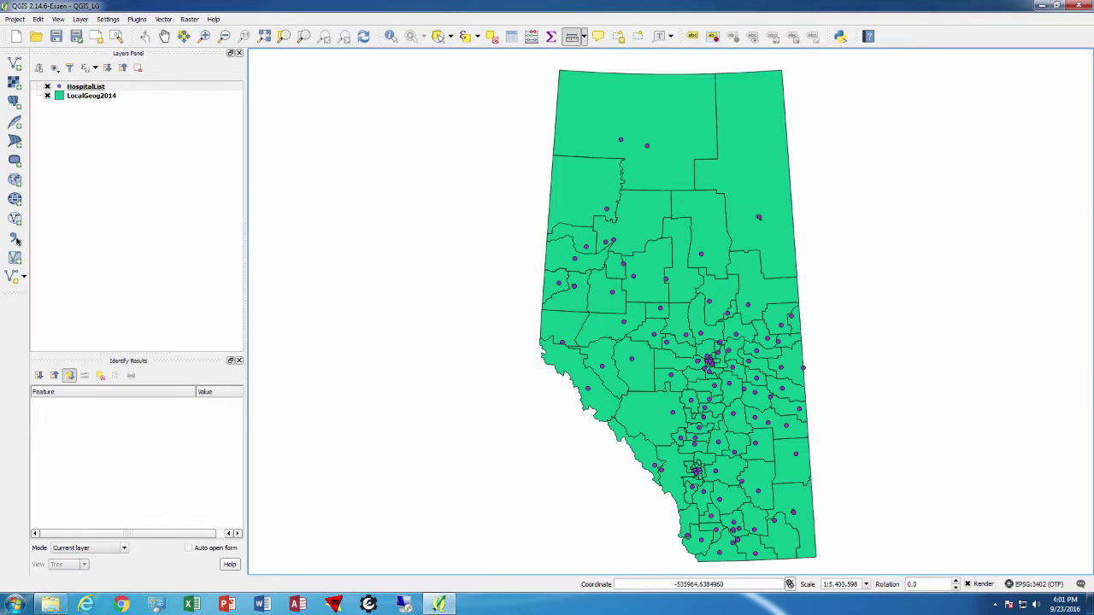
Step: Start the Measure Line tool and place the first point on the map
click(44, 238)
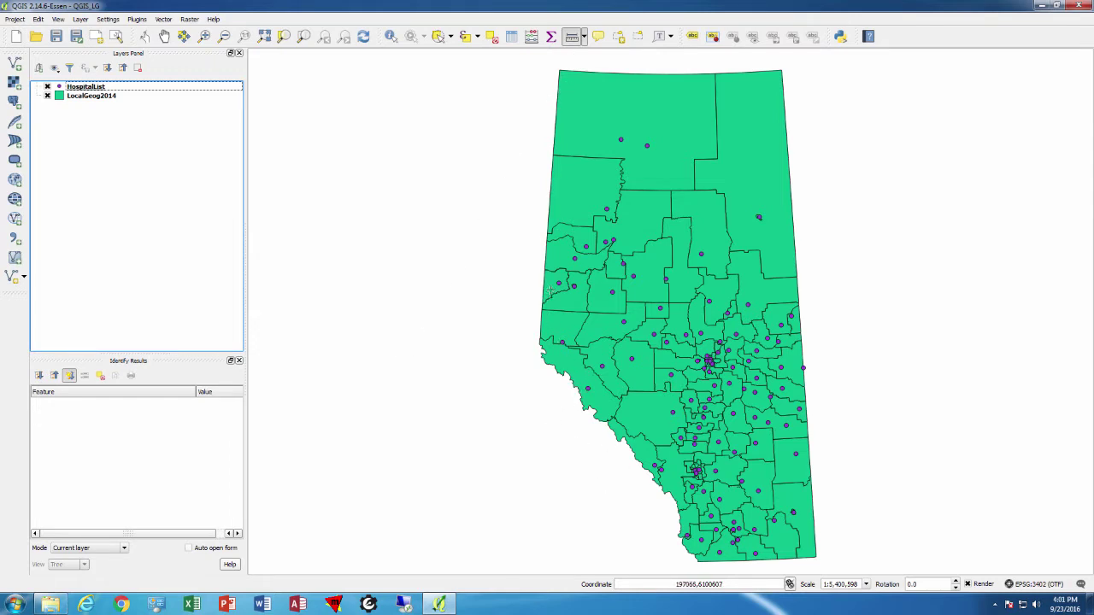
click(585, 37)
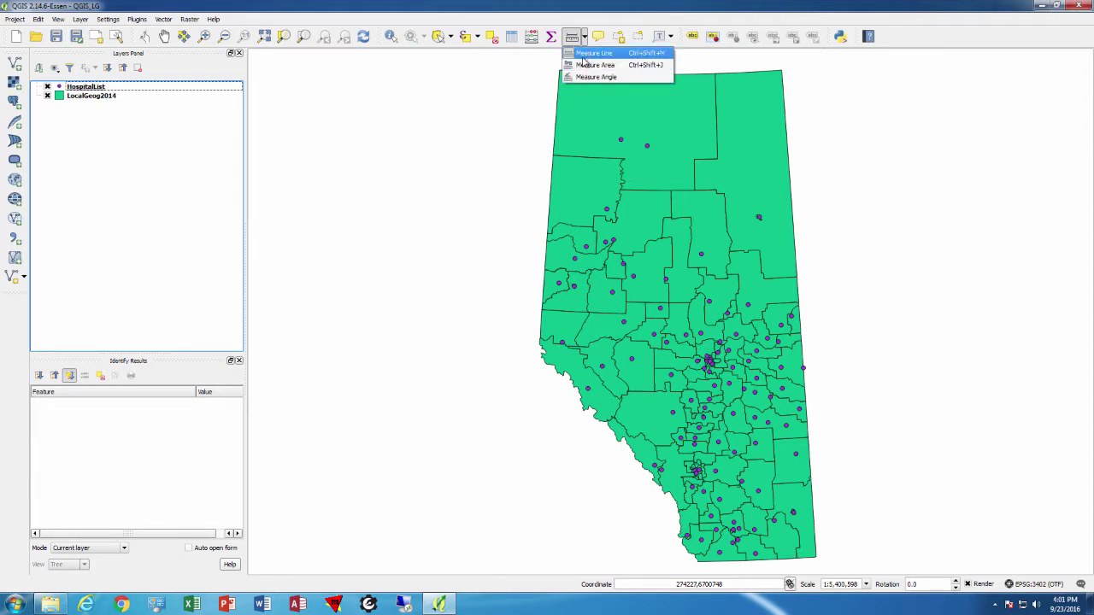
click(585, 54)
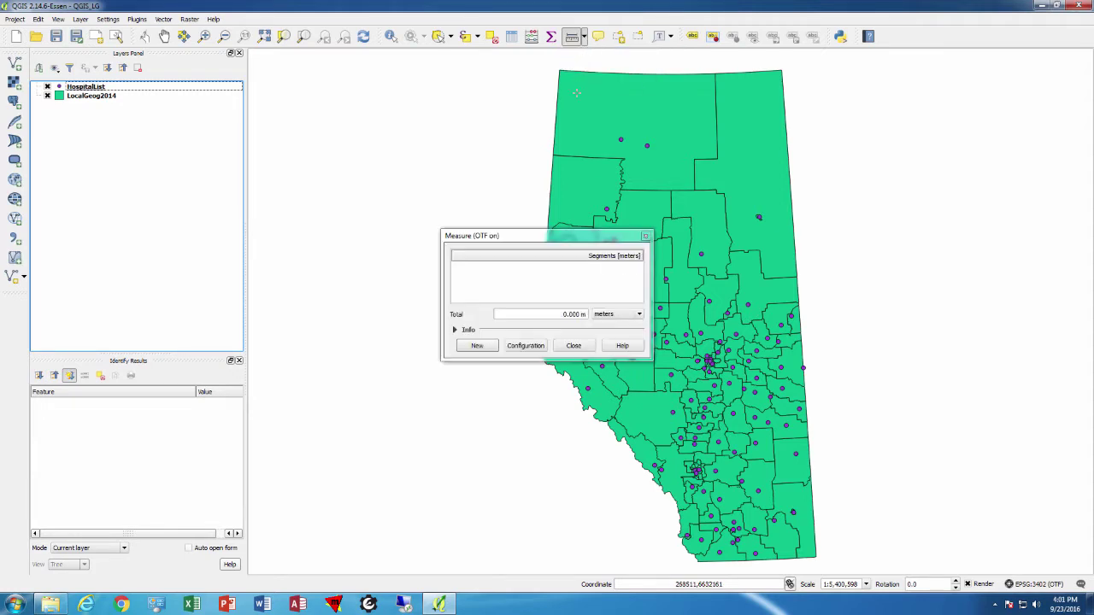
drag(521, 240, 359, 130)
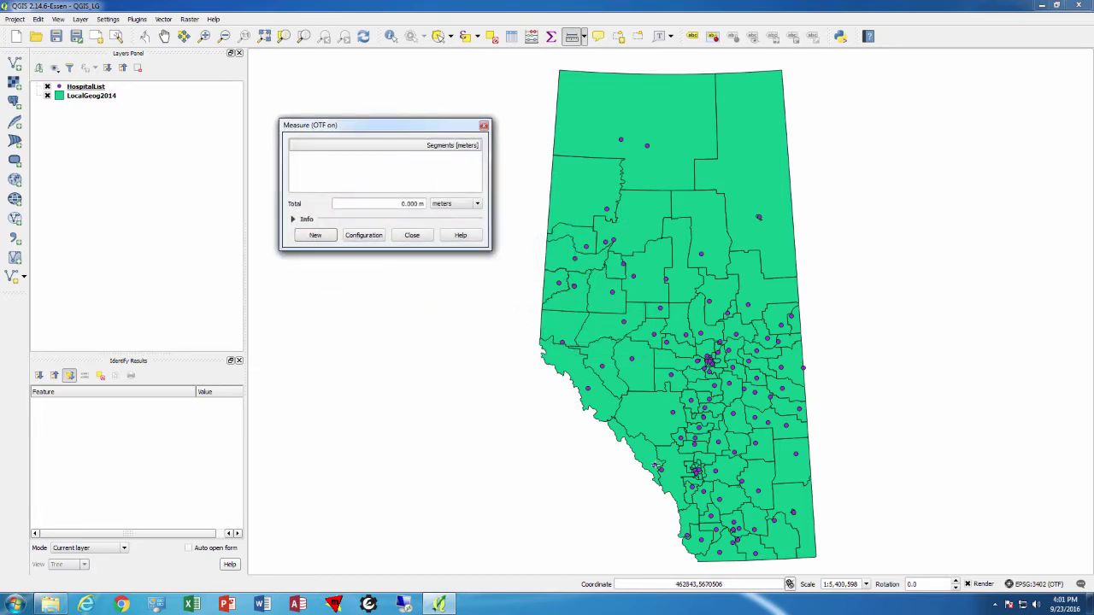
click(657, 465)
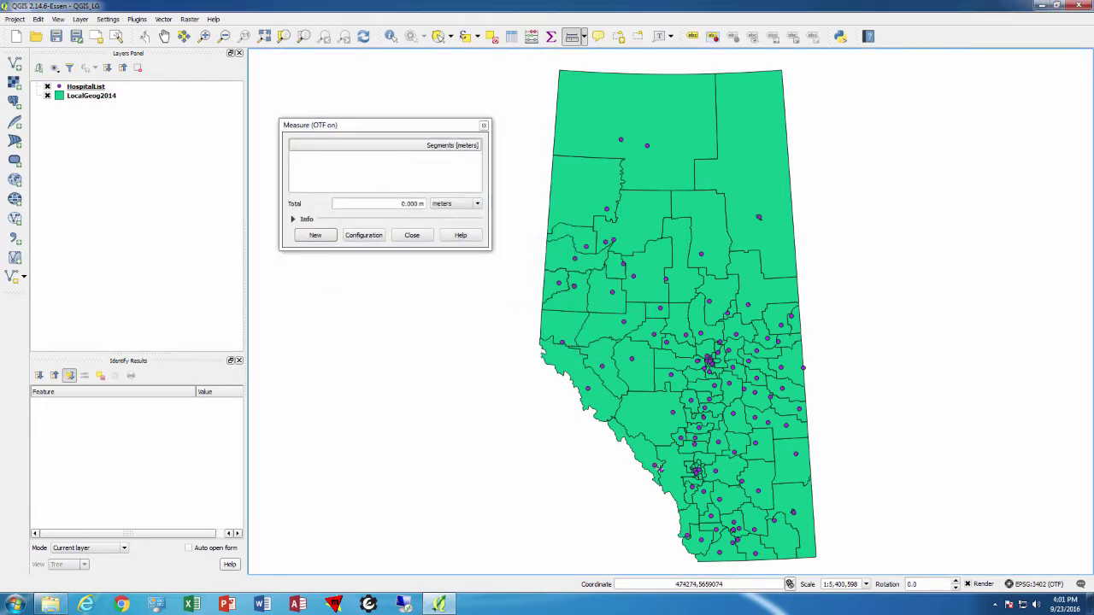
click(660, 469)
Step: View the measured distance in feet, switch back to meters, then close the measurement
click(477, 204)
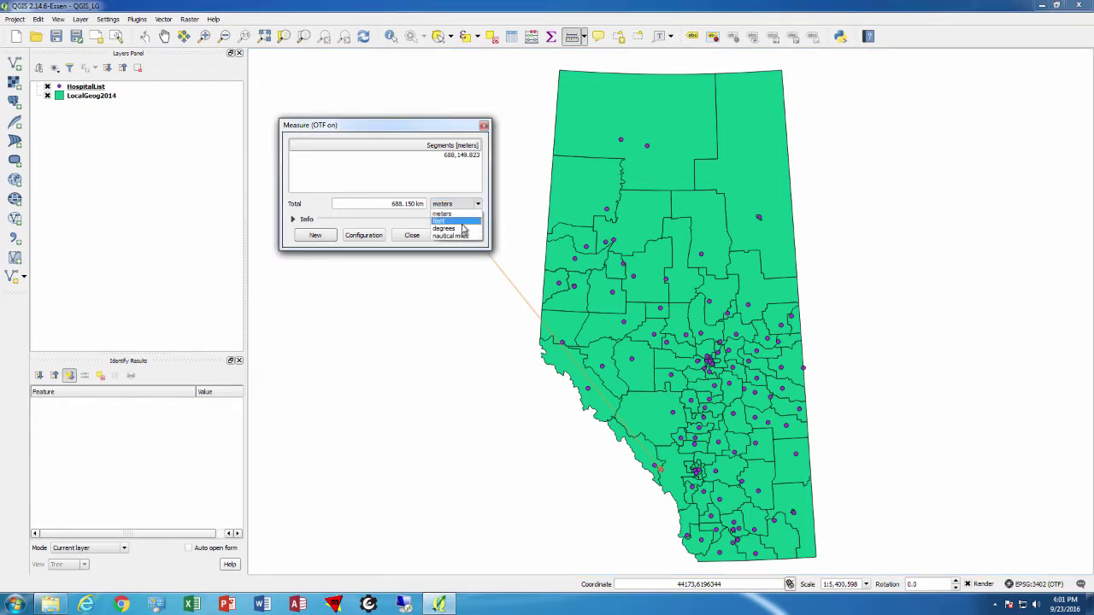
click(445, 220)
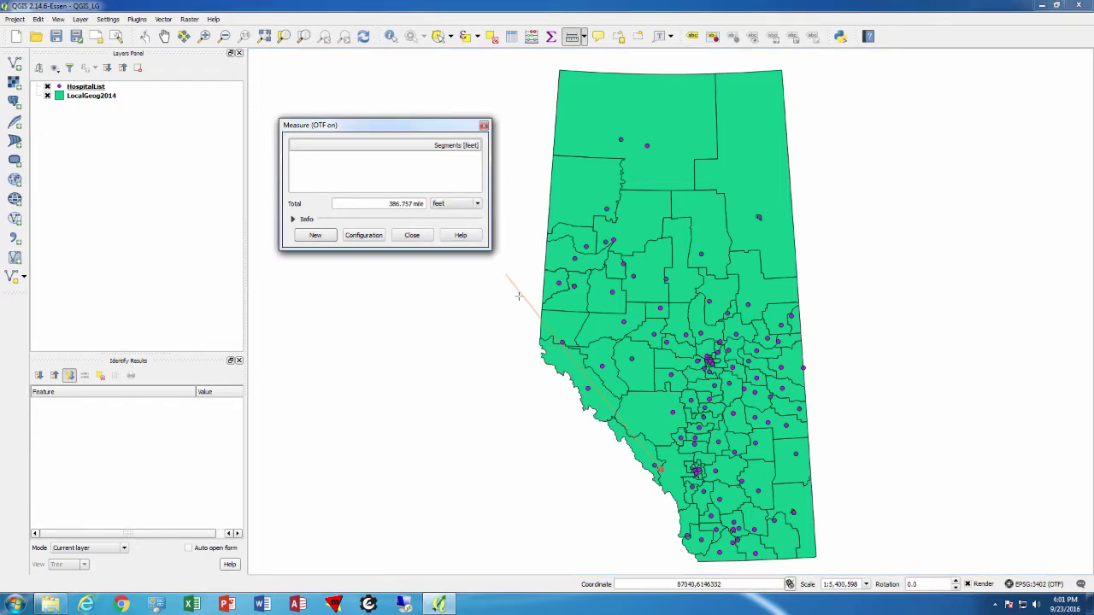
click(477, 204)
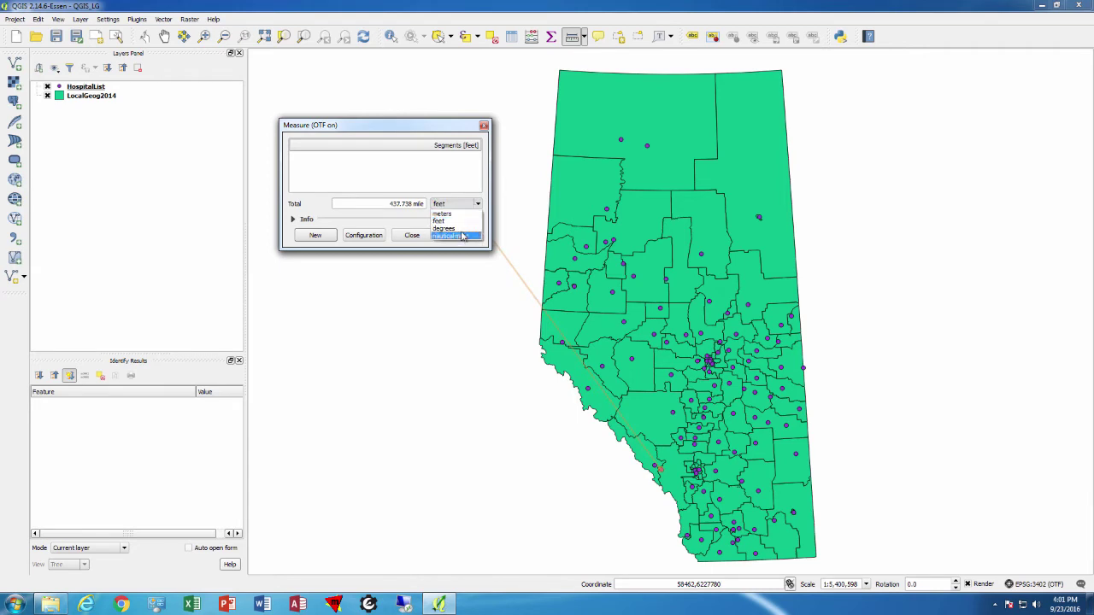
click(458, 215)
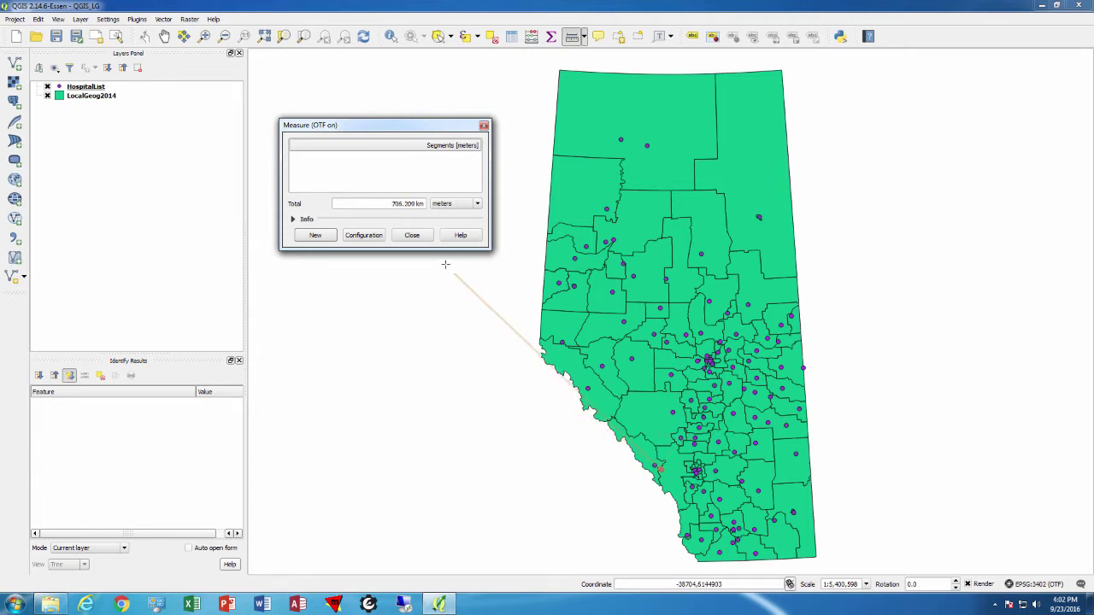
click(412, 236)
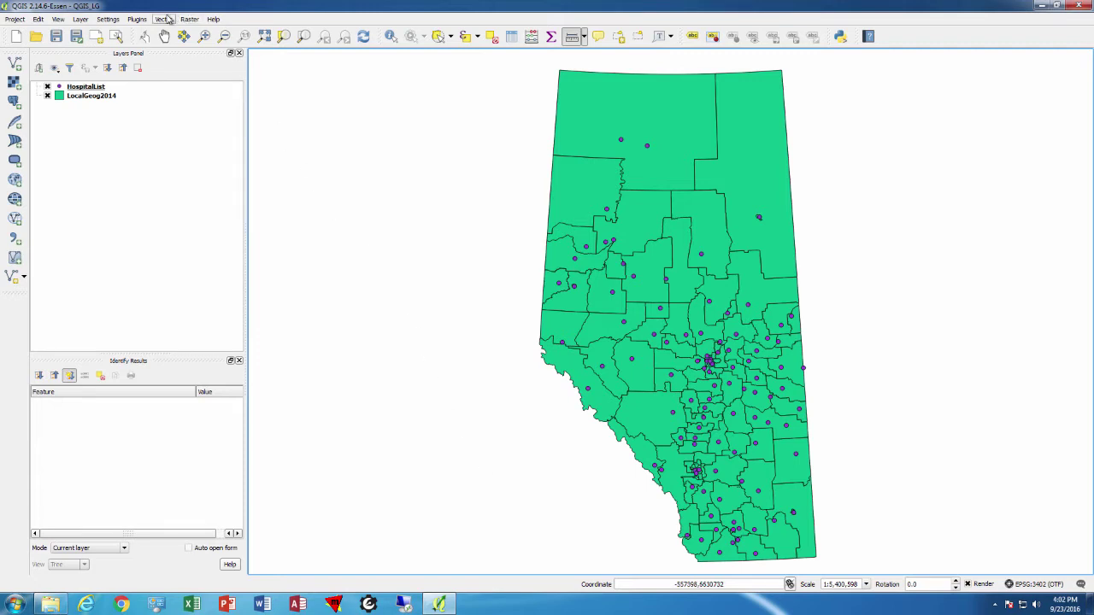
Step: Open the Distance Matrix tool from Vector > Analysis Tools
click(164, 19)
mouse_move(183, 78)
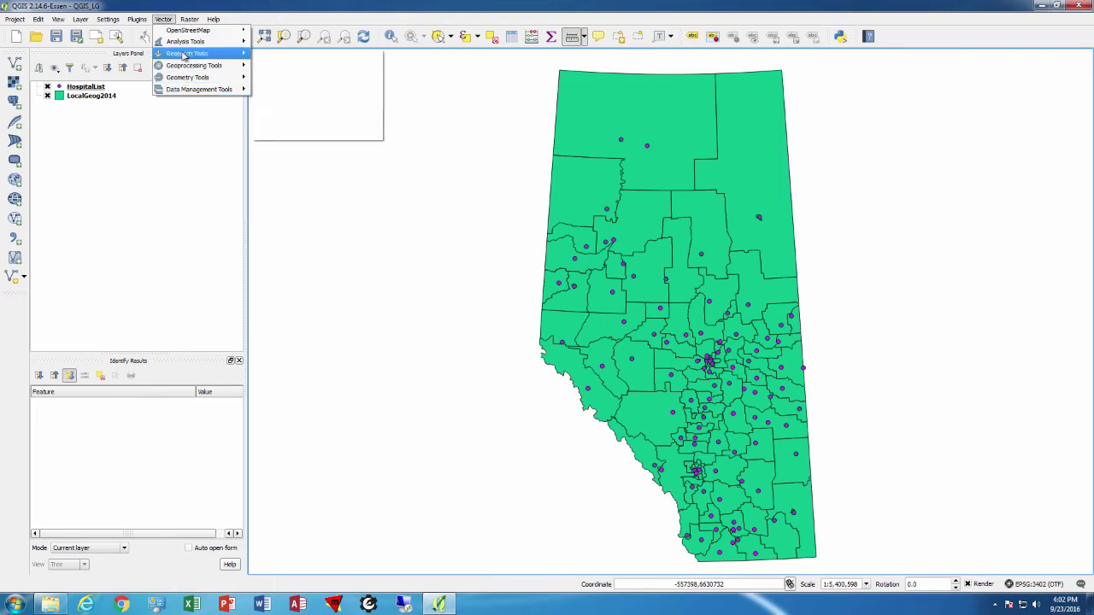
mouse_move(188, 41)
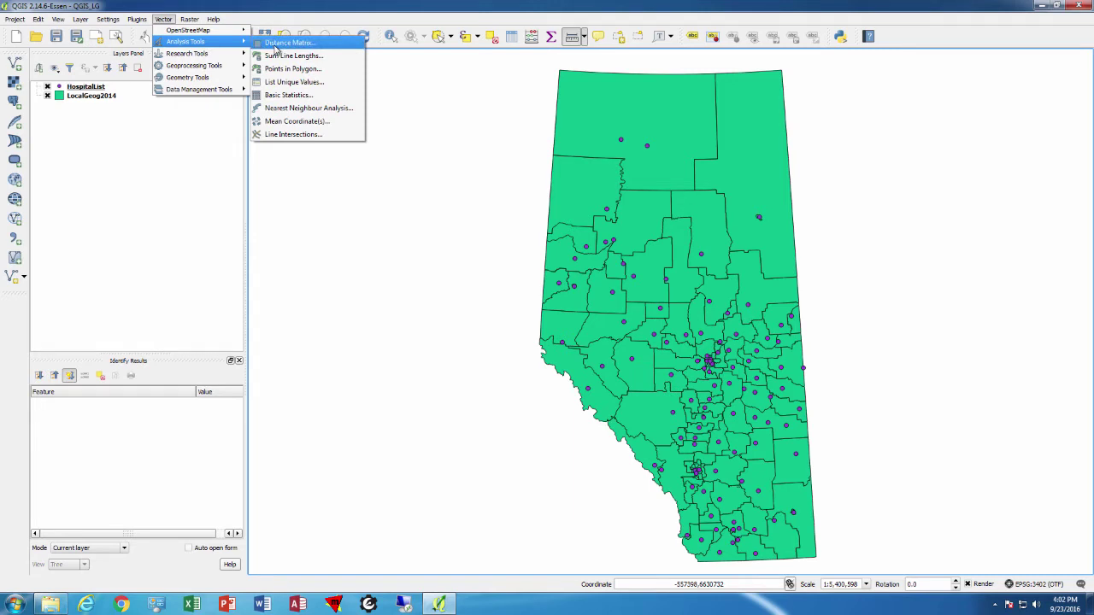
click(286, 43)
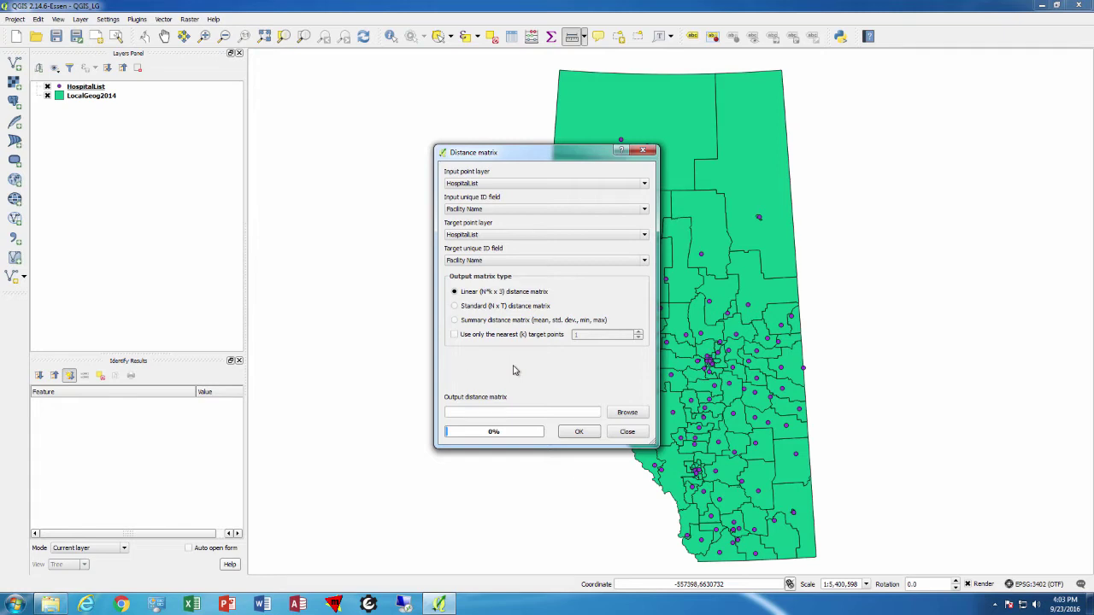
Step: Close the Distance matrix tool without running it and start Save As on HospitalList
click(647, 152)
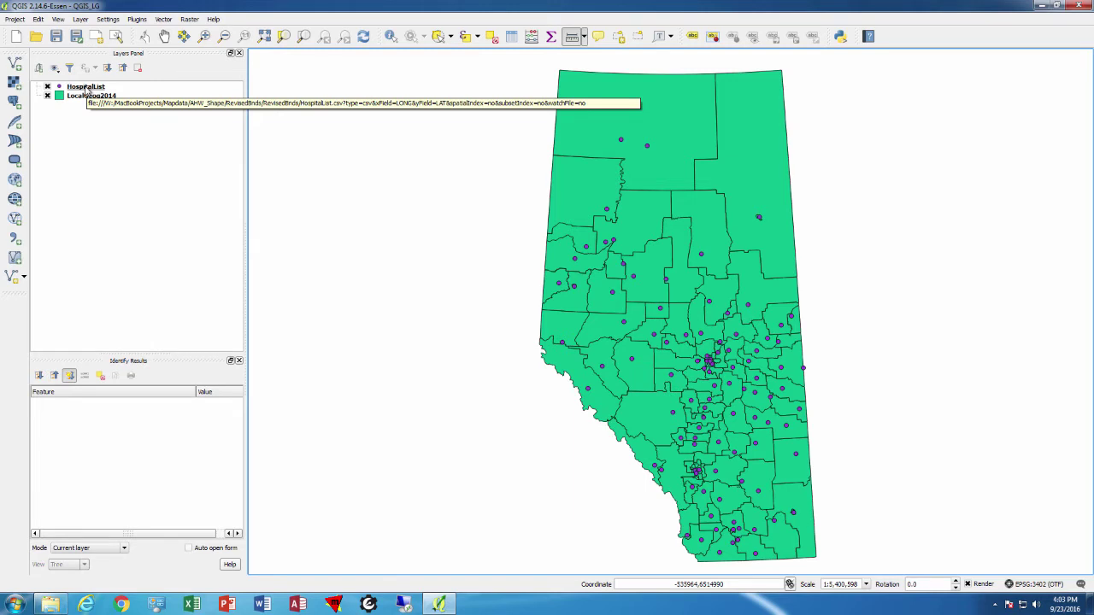
right_click(85, 89)
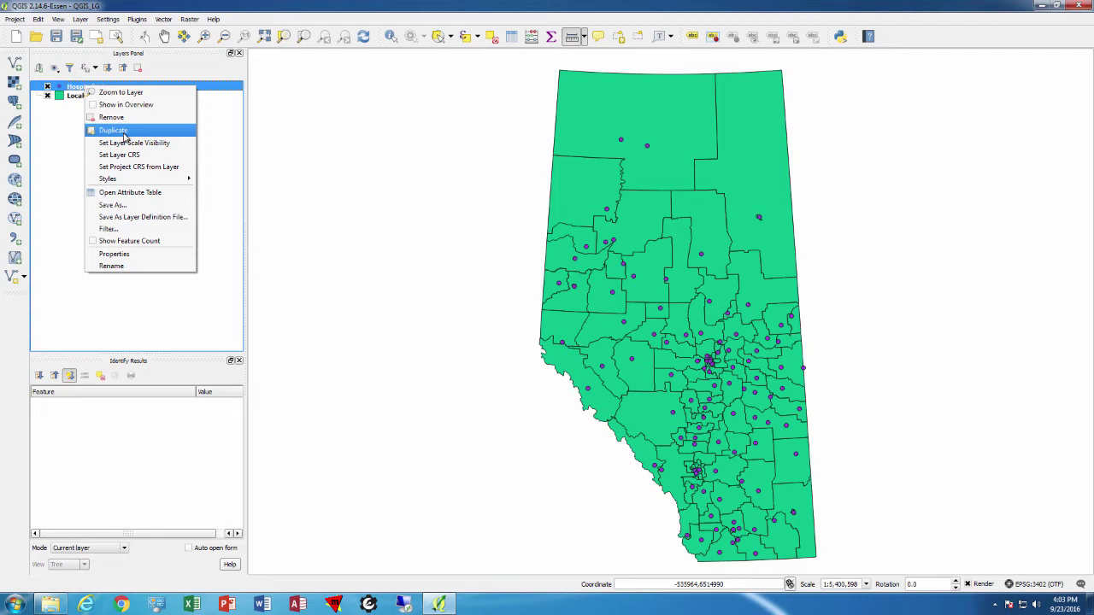
click(121, 211)
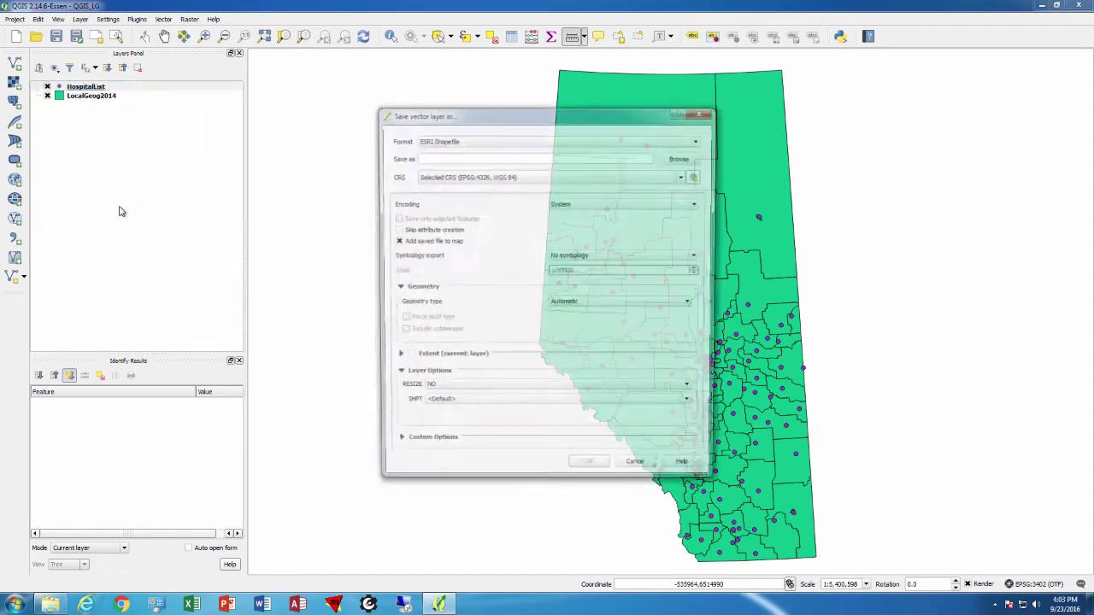
Step: Browse for the output location and name the file Hospitals10TM.shp
click(675, 158)
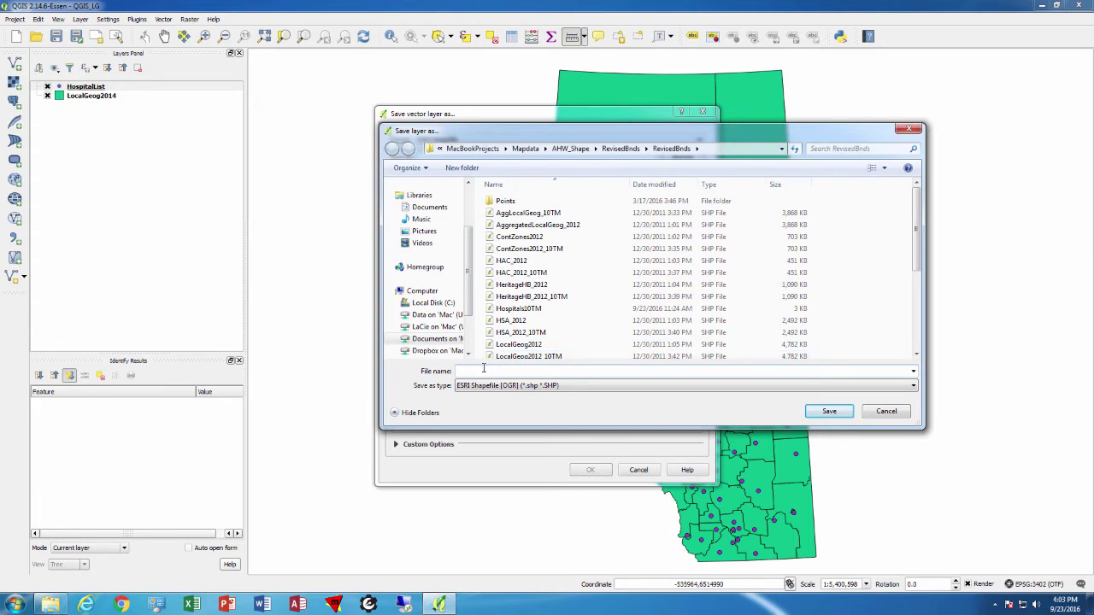
text(Host)
key(BackSpace)
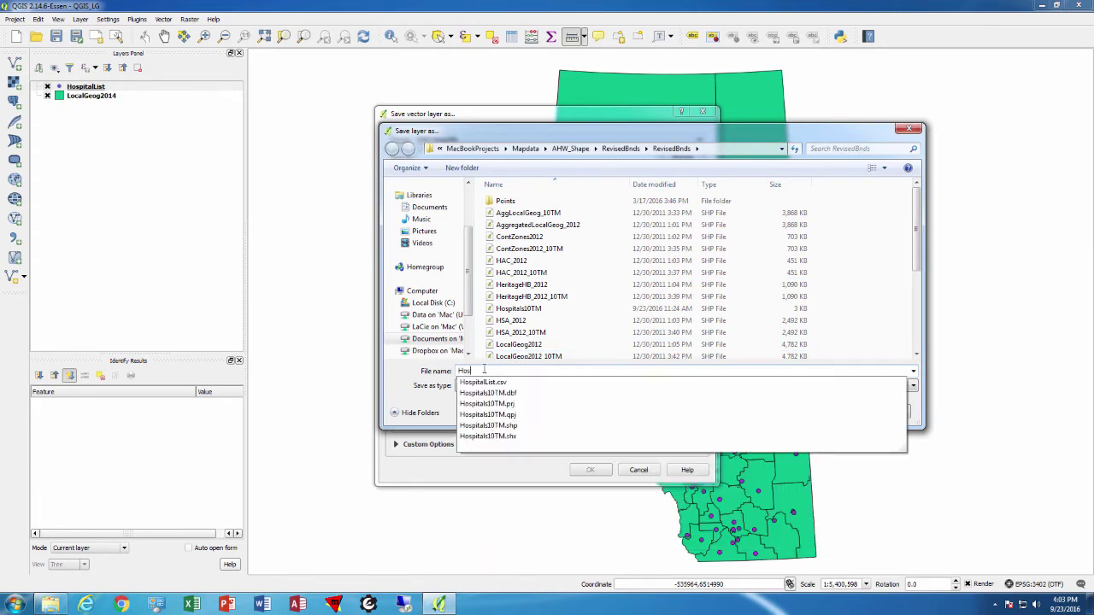
text(pitals)
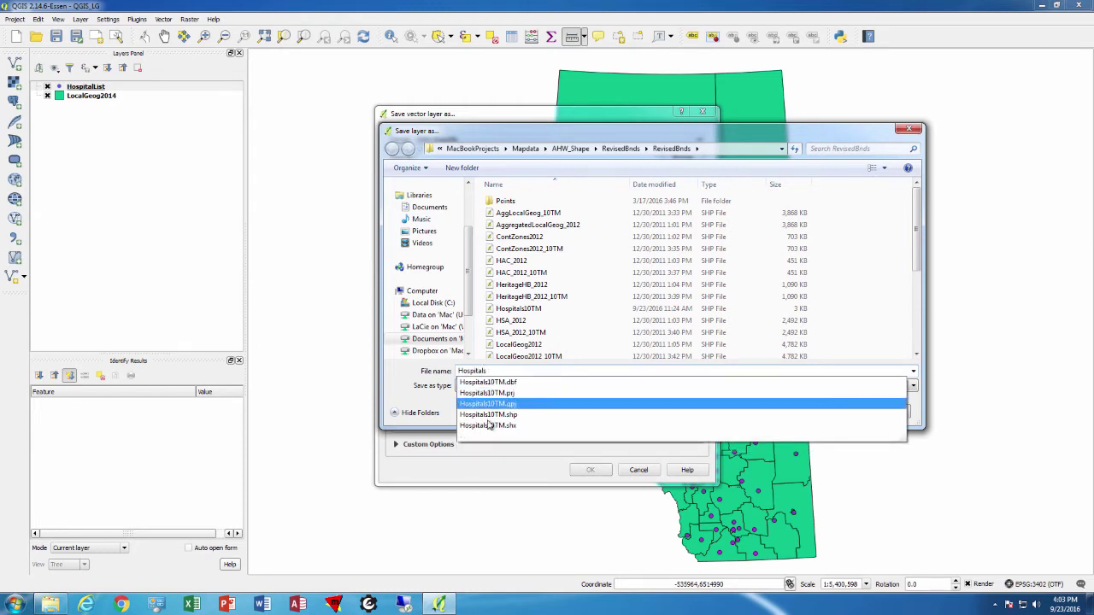
click(505, 415)
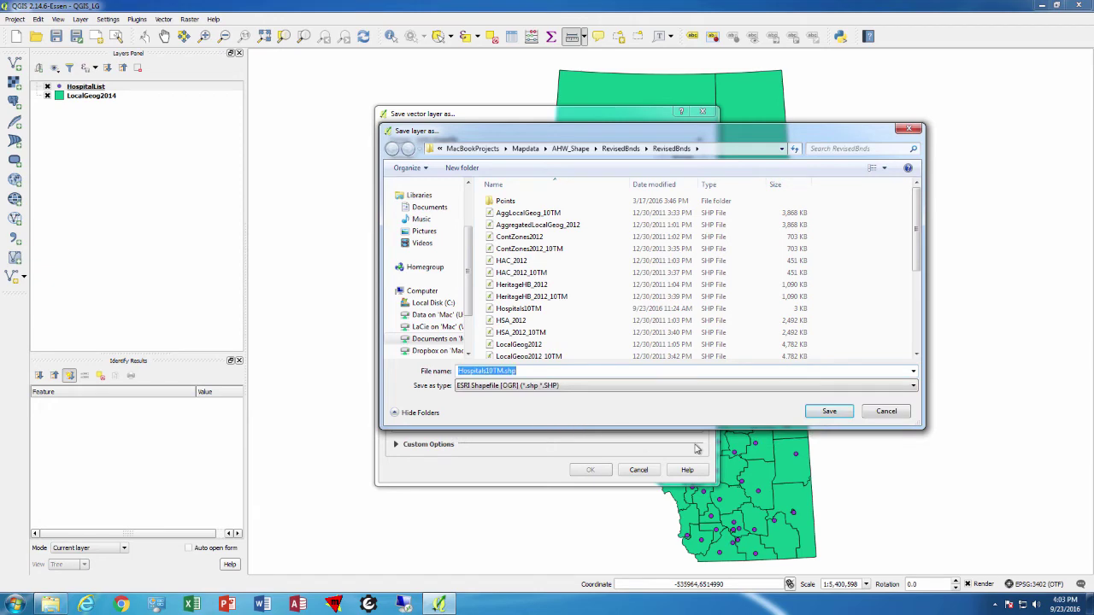
Step: Replace the existing Hospitals10TM file and set the output CRS to Project CRS (EPSG:3402)
click(832, 413)
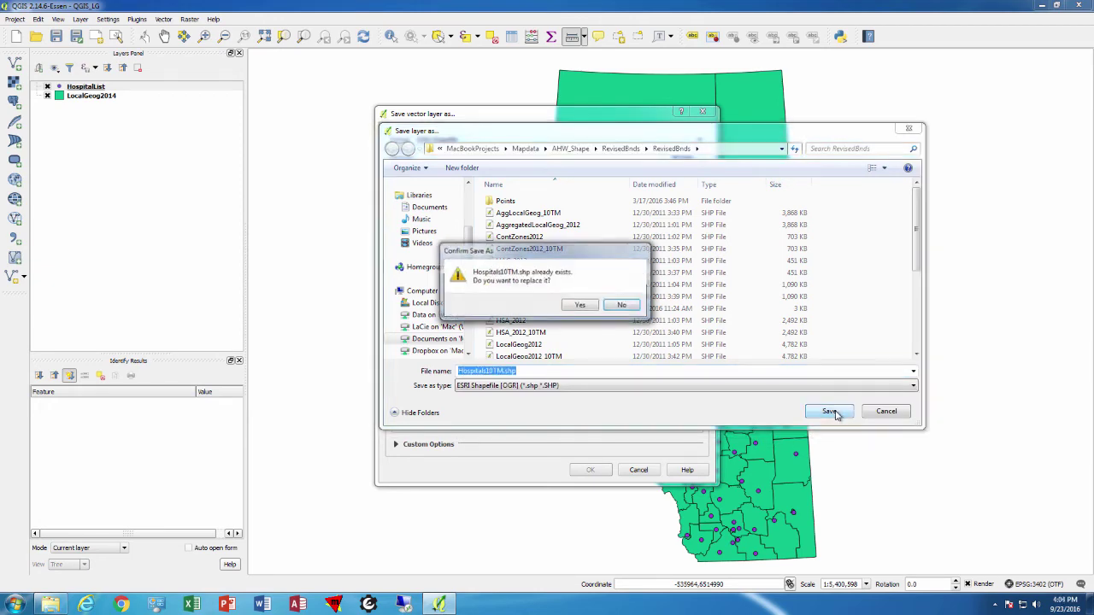
click(587, 309)
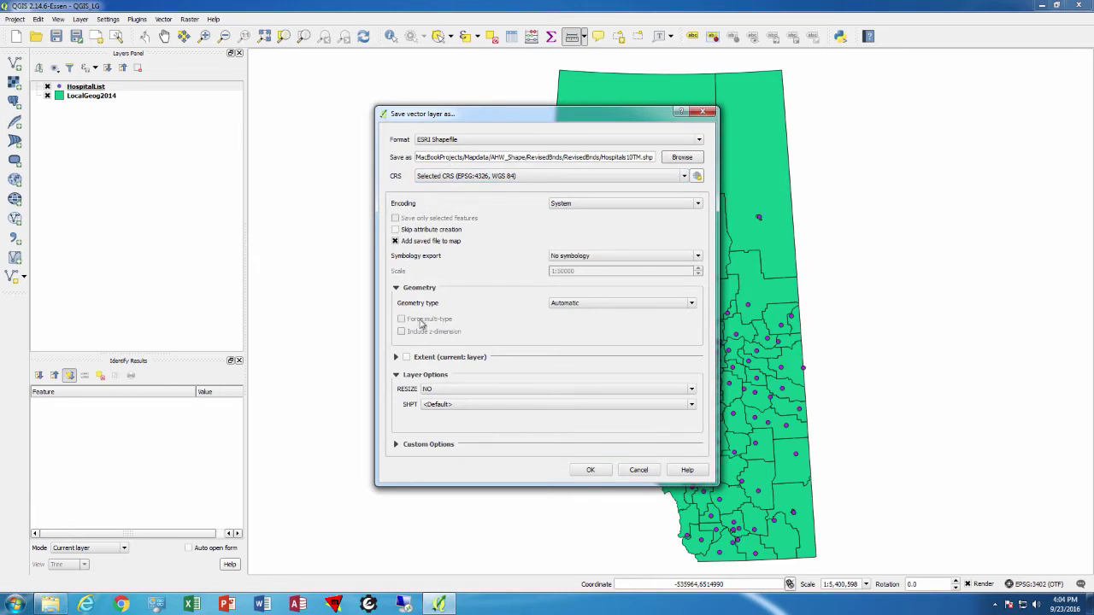
click(685, 177)
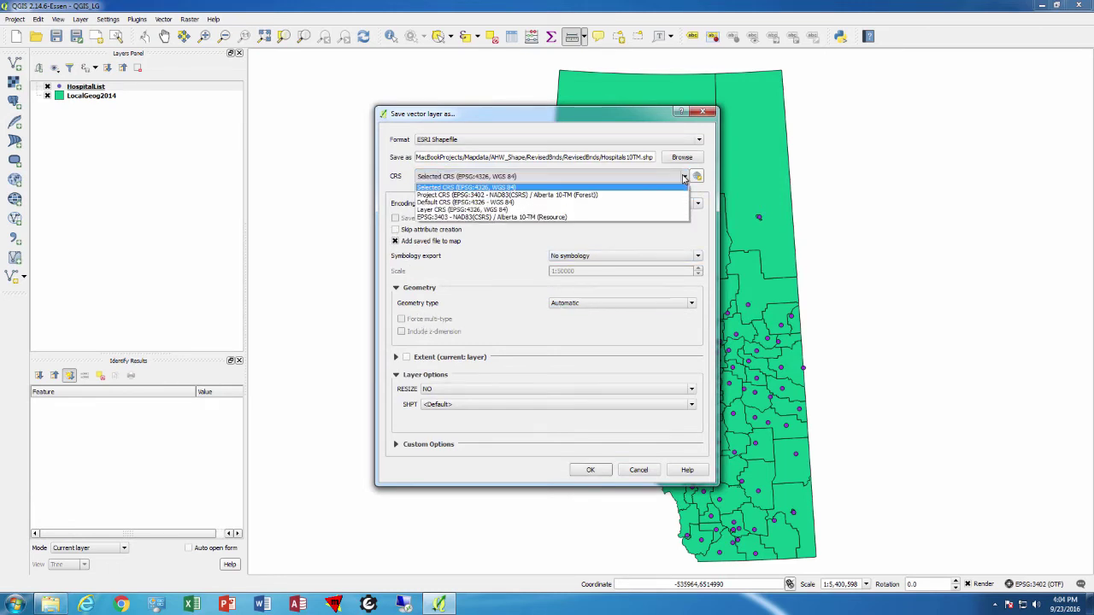
click(581, 195)
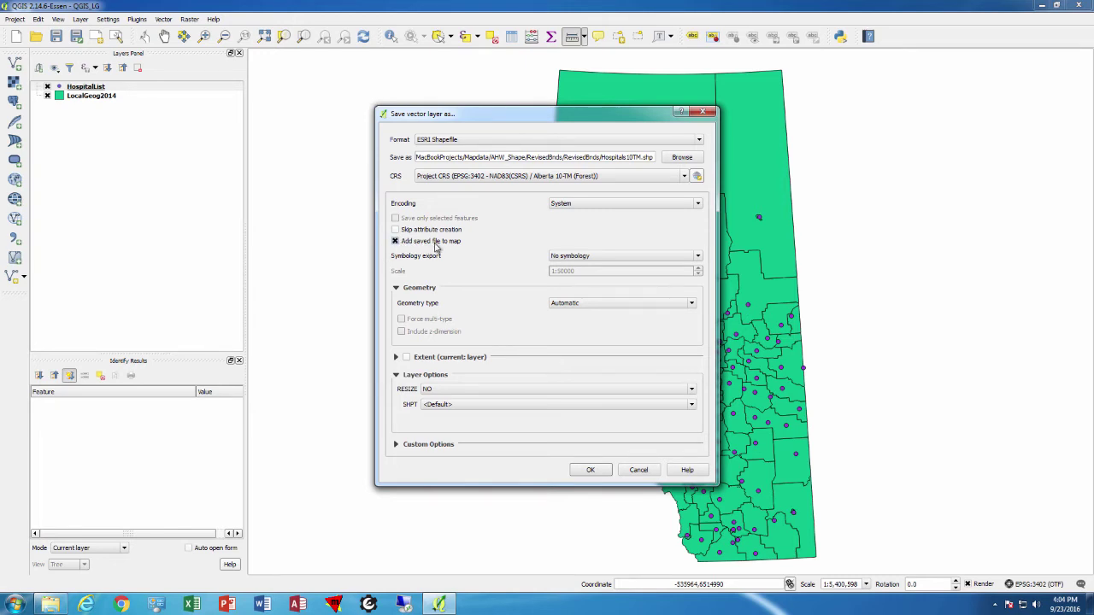
Step: Save Hospitals10TM, add it to the map, and hide the HospitalList layer
click(591, 470)
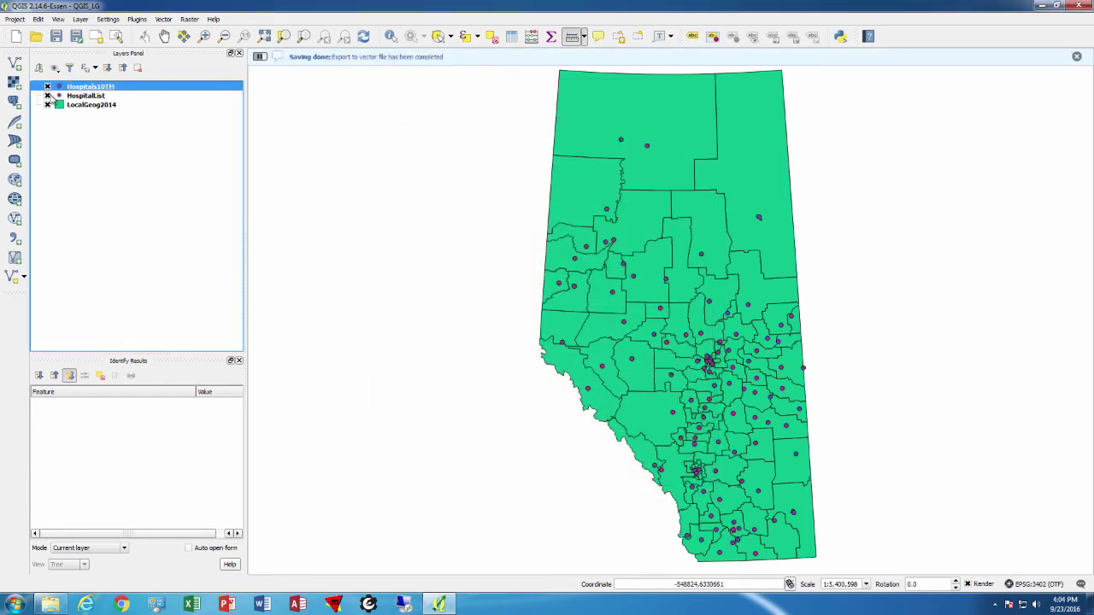
click(47, 96)
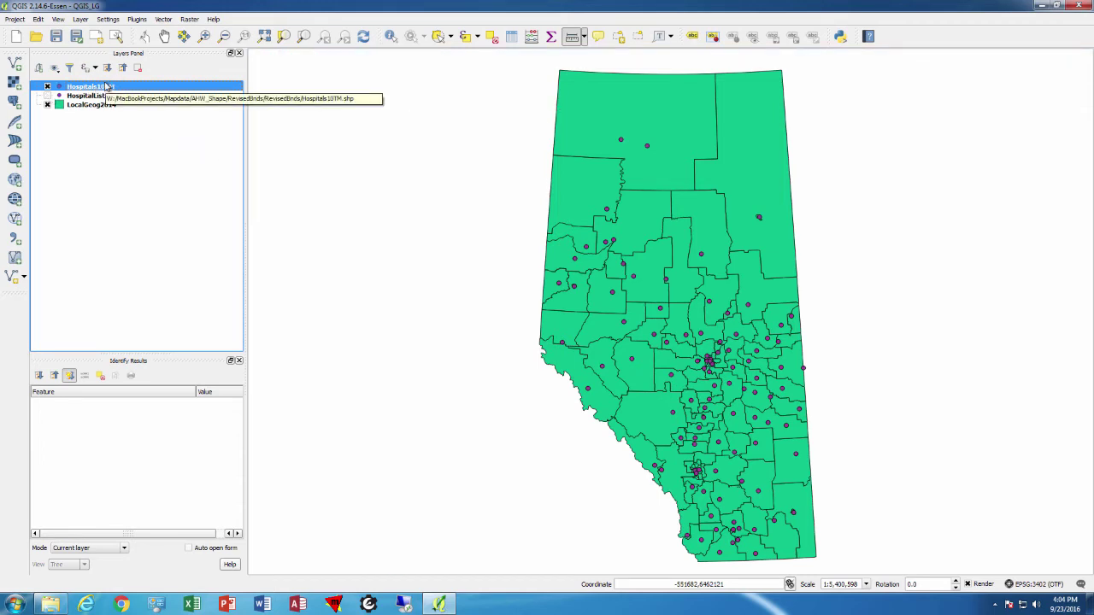
click(135, 19)
Step: Reopen the Distance Matrix tool from Vector > Analysis Tools
mouse_move(163, 20)
mouse_move(242, 42)
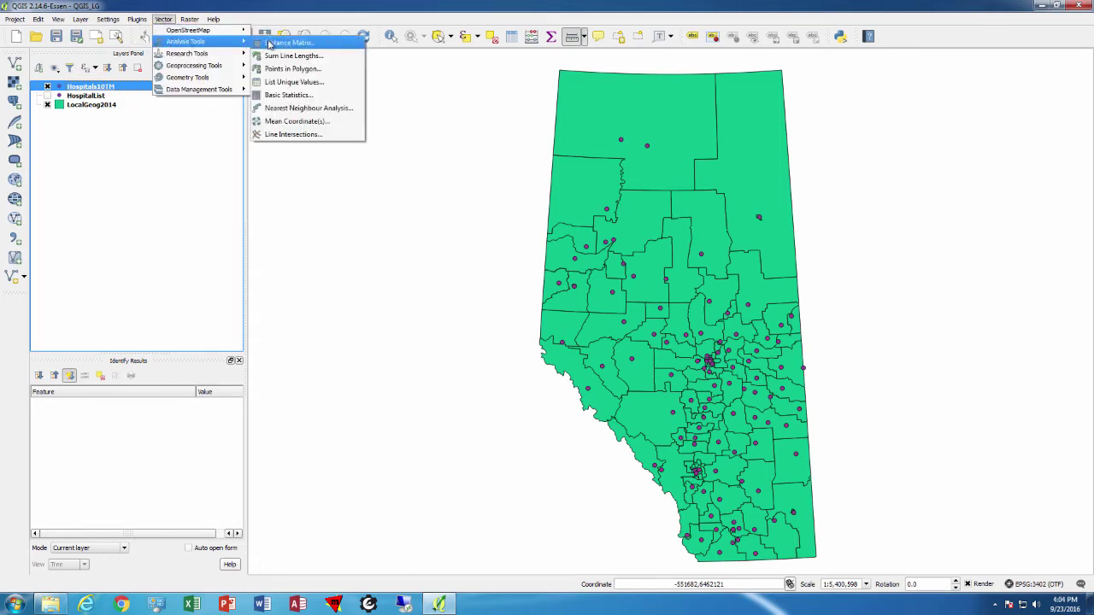
click(282, 42)
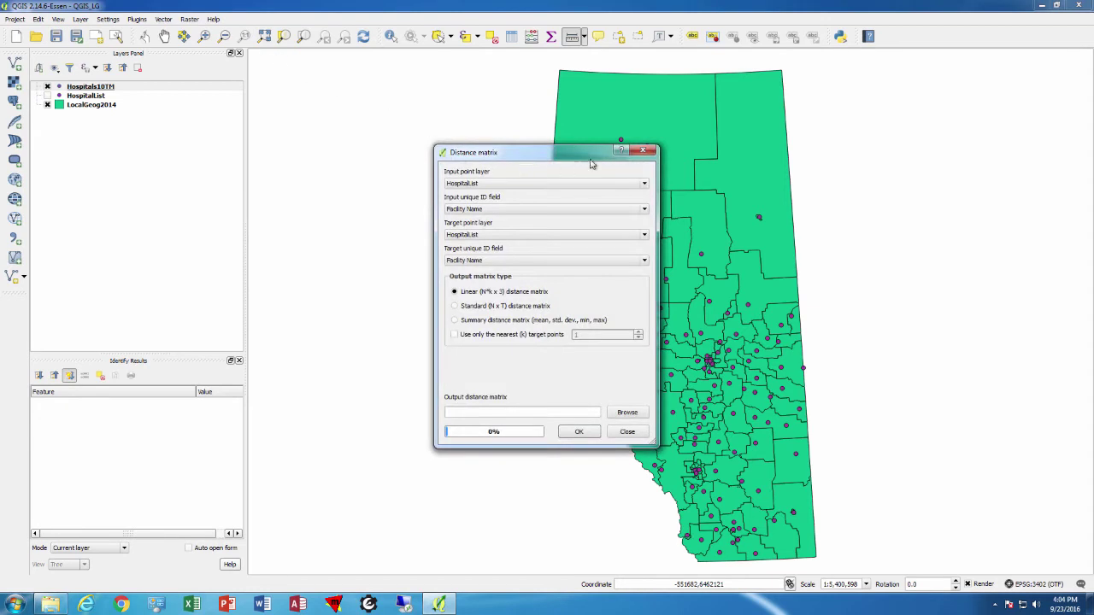
click(643, 151)
click(160, 19)
mouse_move(188, 42)
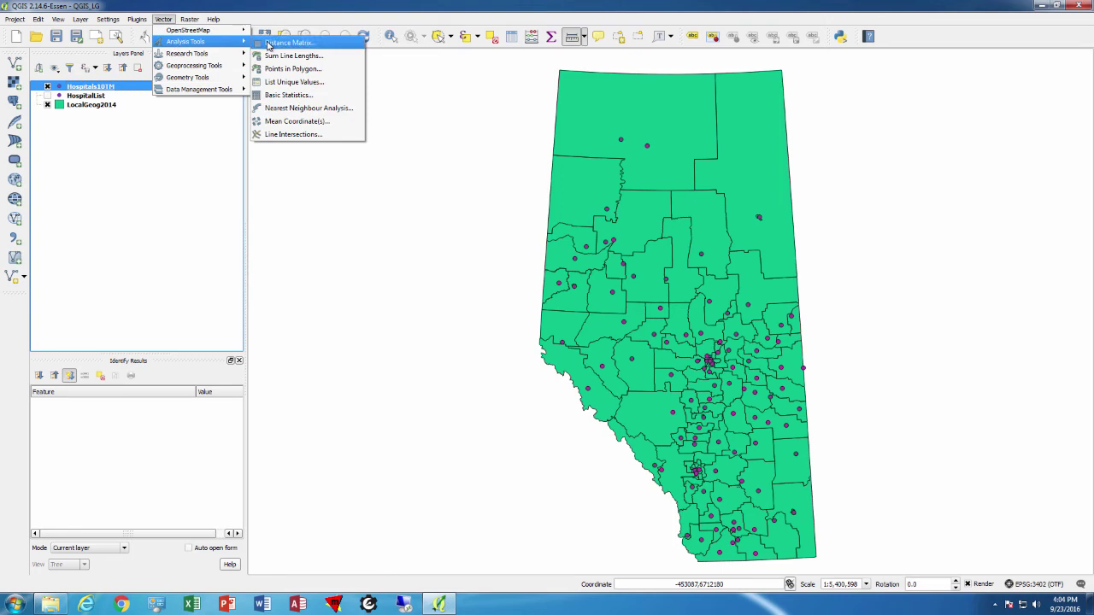
click(269, 43)
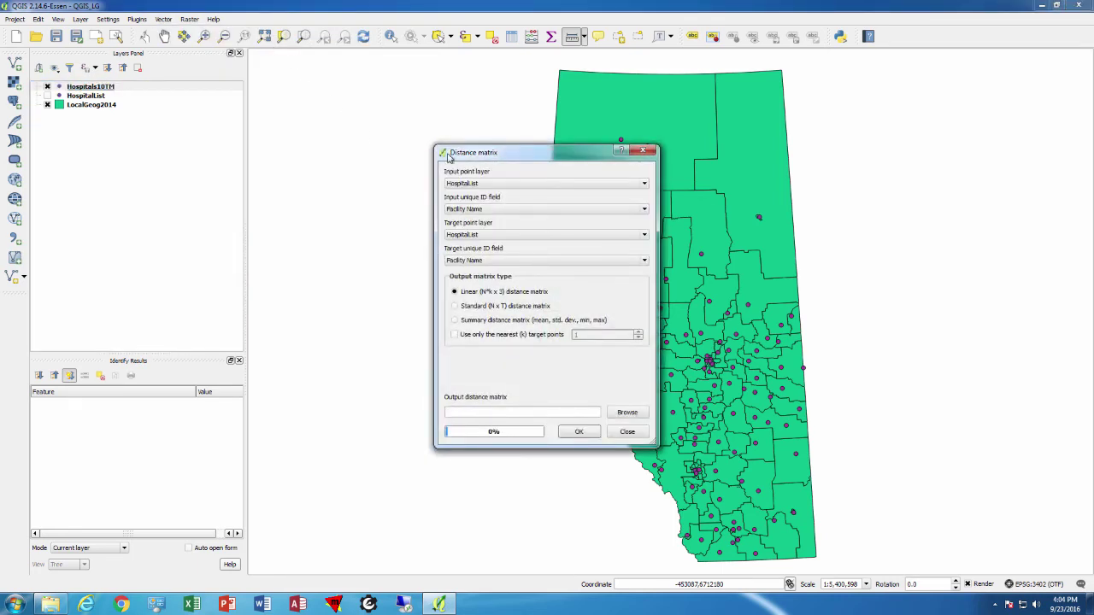
Step: Set Hospitals10TM as both the input and target point layer
click(526, 184)
click(496, 201)
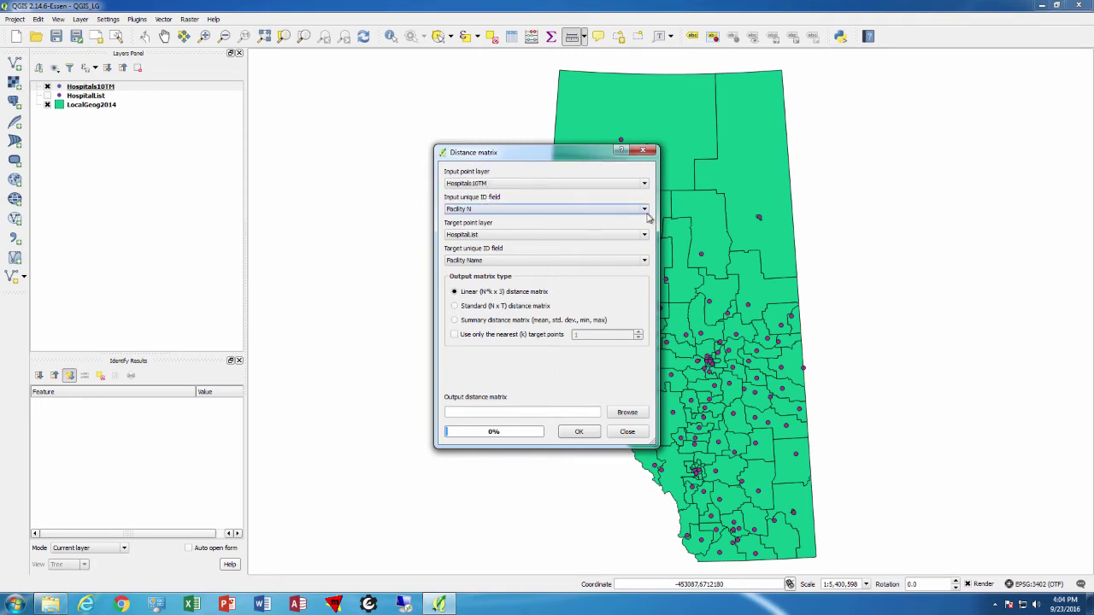
click(643, 233)
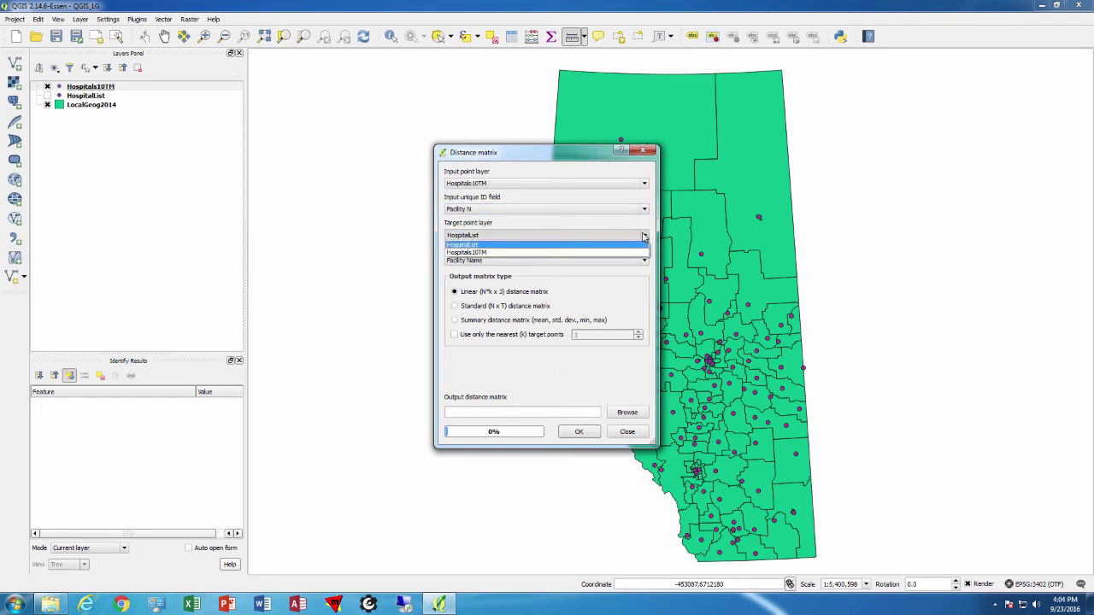
click(550, 253)
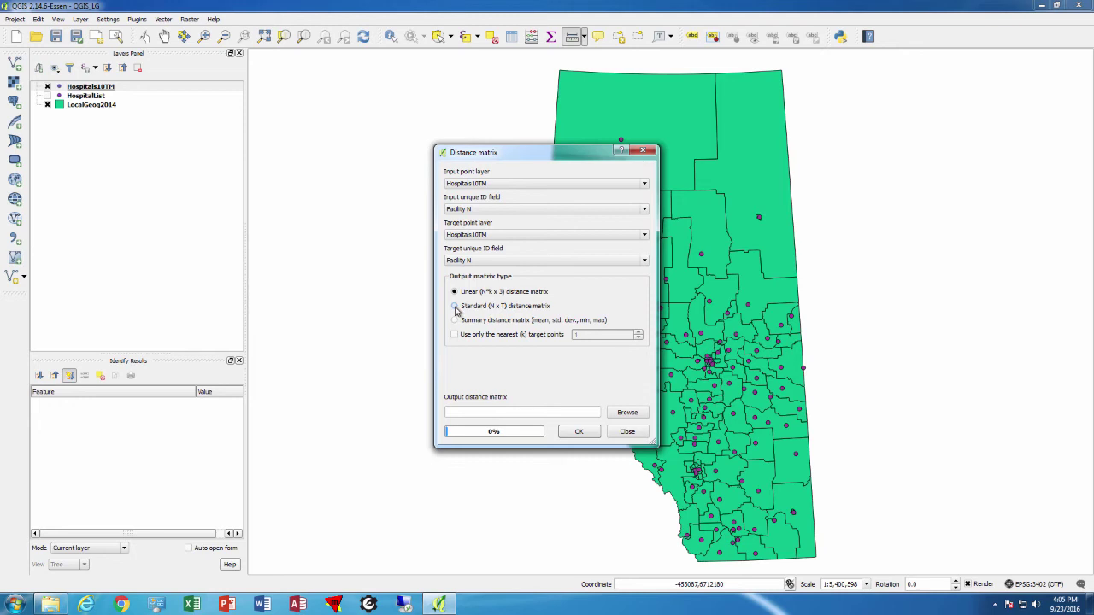
Step: Set the matrix output file to HospDist.csv in the Documents folder
click(619, 413)
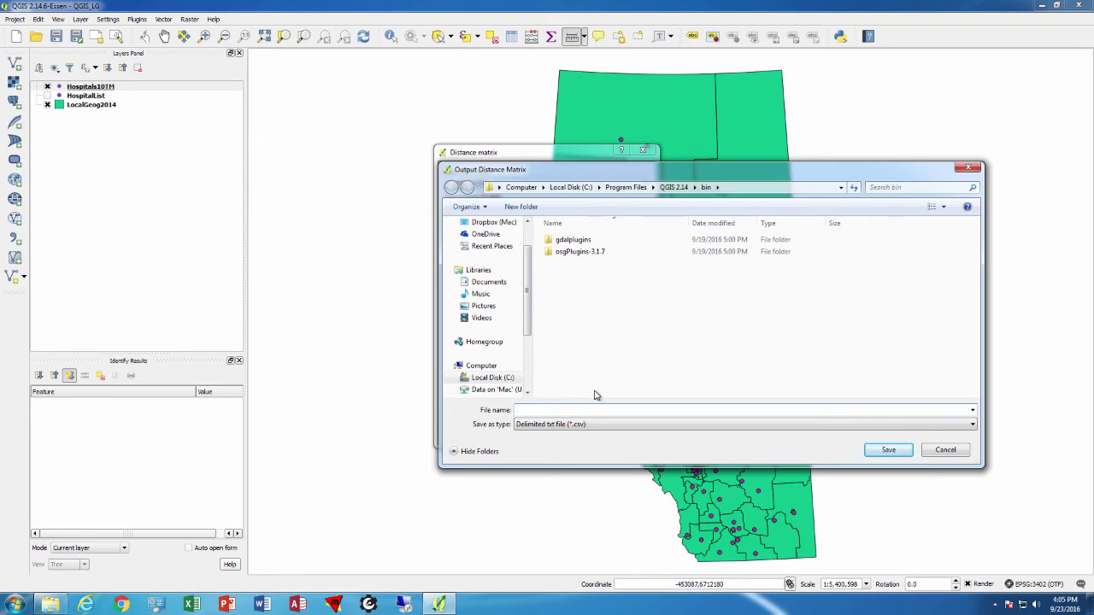
text(HospDist)
click(889, 449)
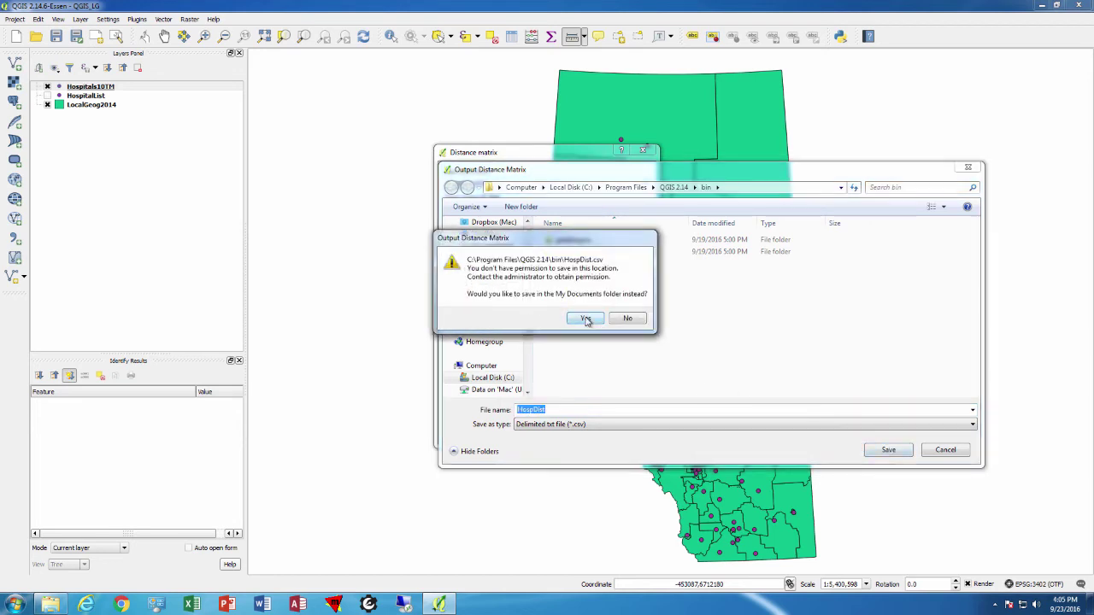
click(586, 319)
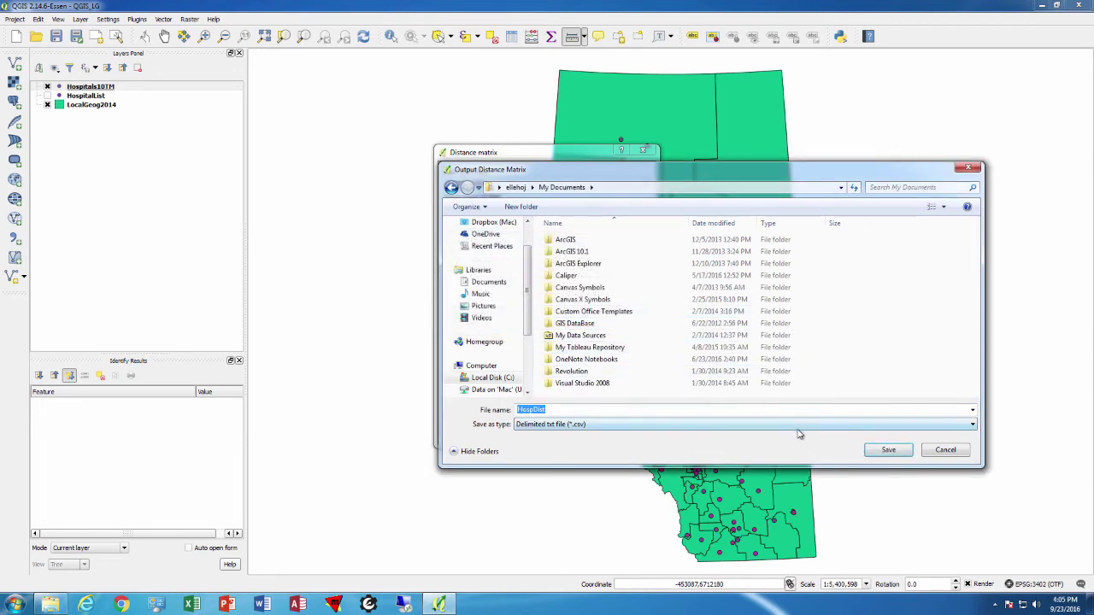
click(882, 444)
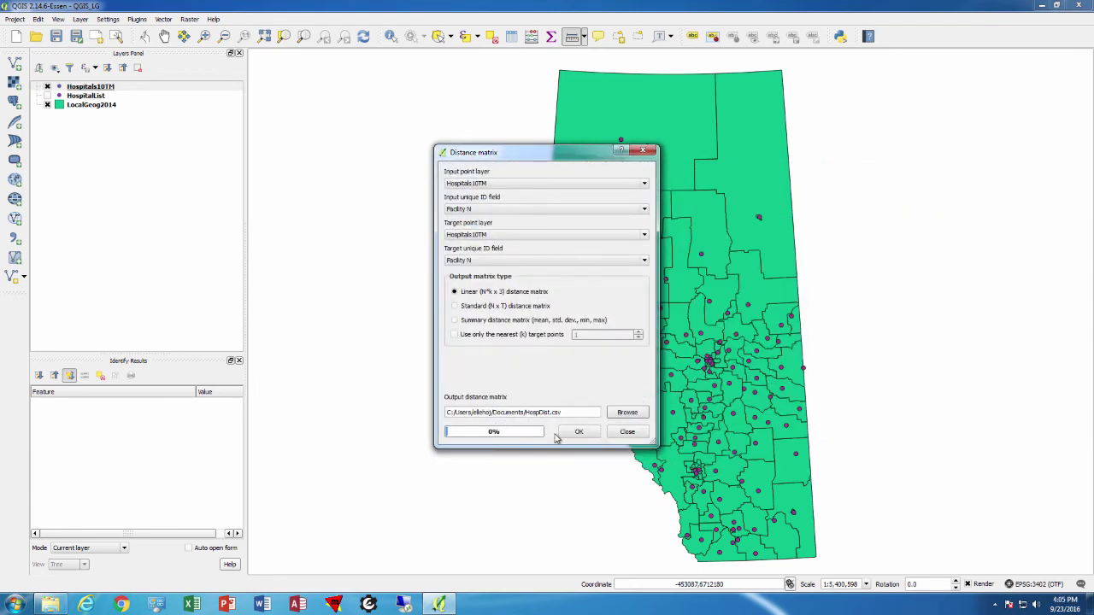
Step: Run the Distance matrix calculation to produce HospDist.csv, then close the dialog
click(578, 432)
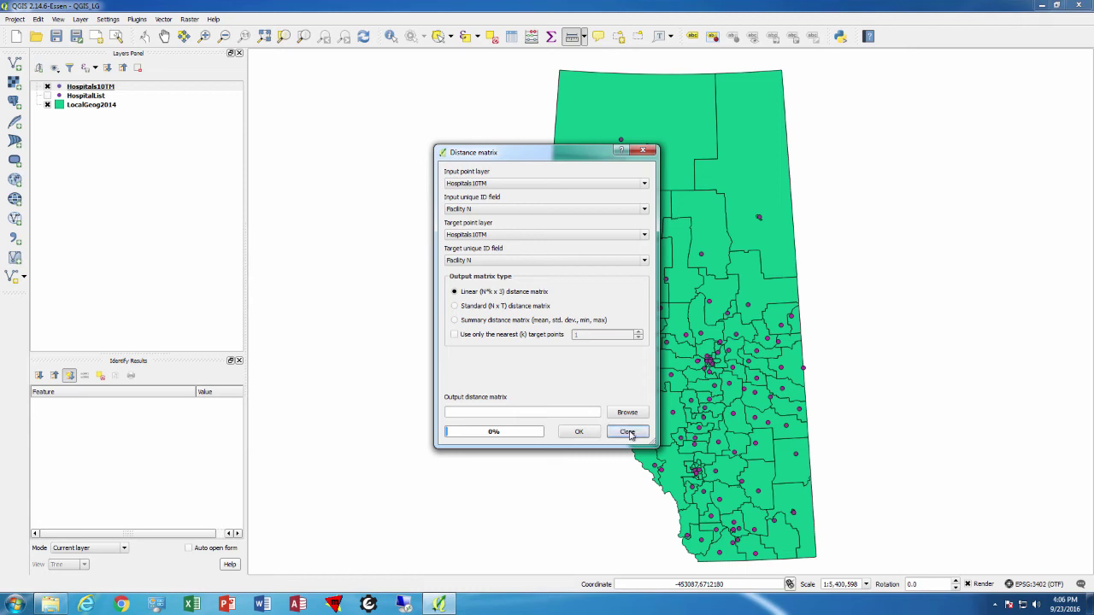
click(628, 433)
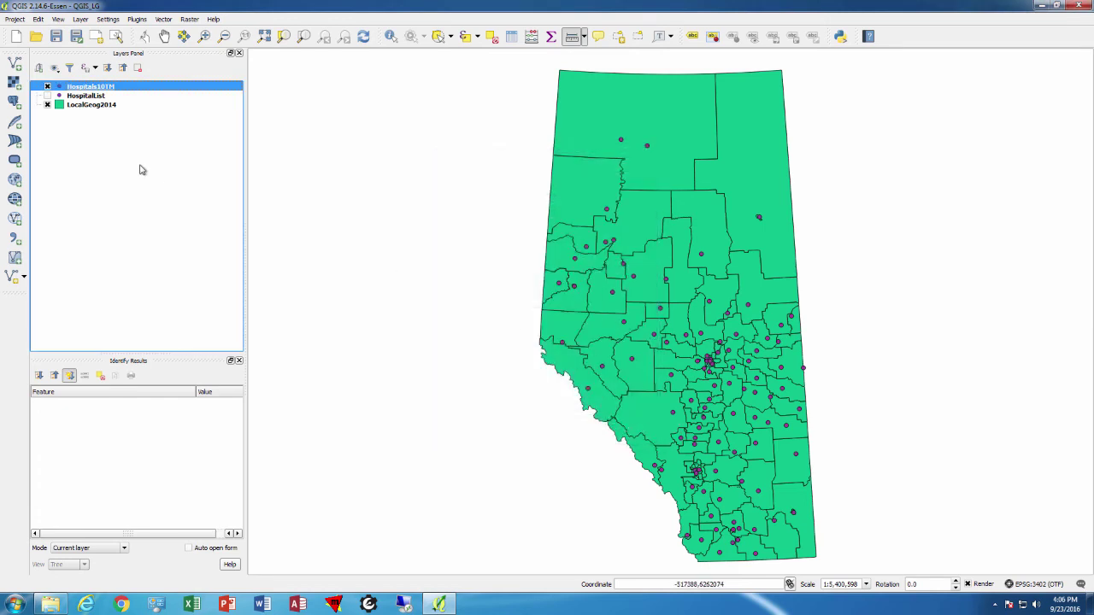
Step: Load Documents\HospDist.csv as a delimited text layer with no geometry (attribute-only table)
click(15, 239)
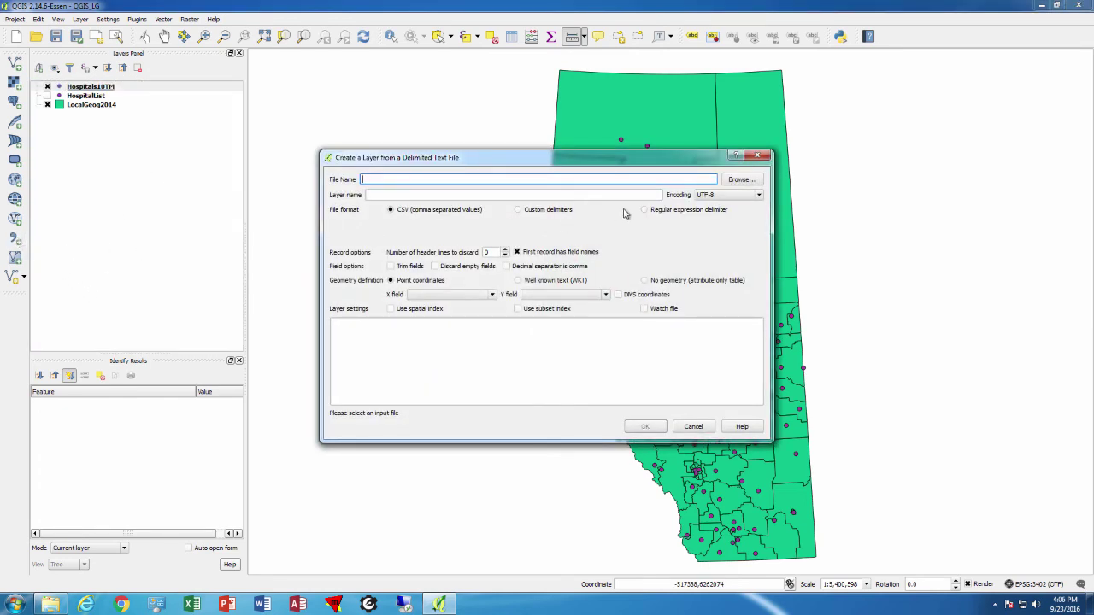
click(755, 180)
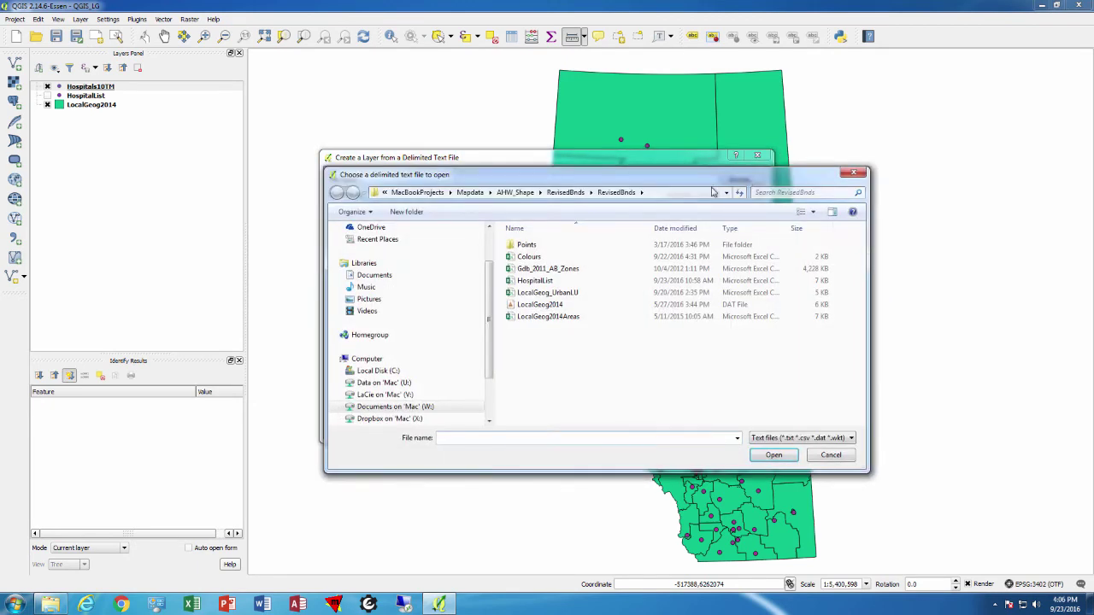
click(417, 372)
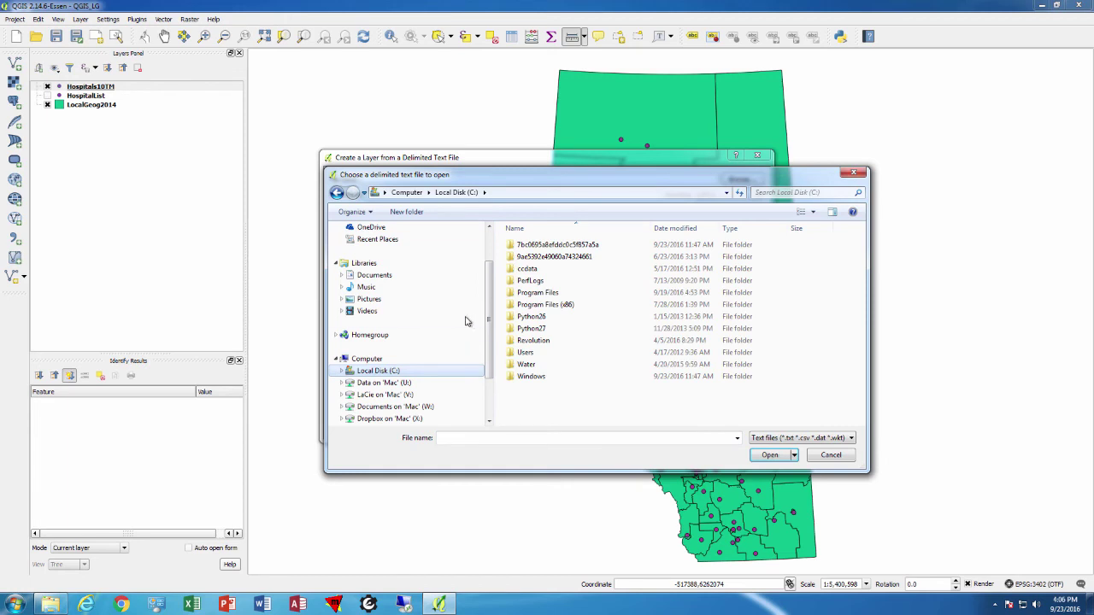
click(386, 275)
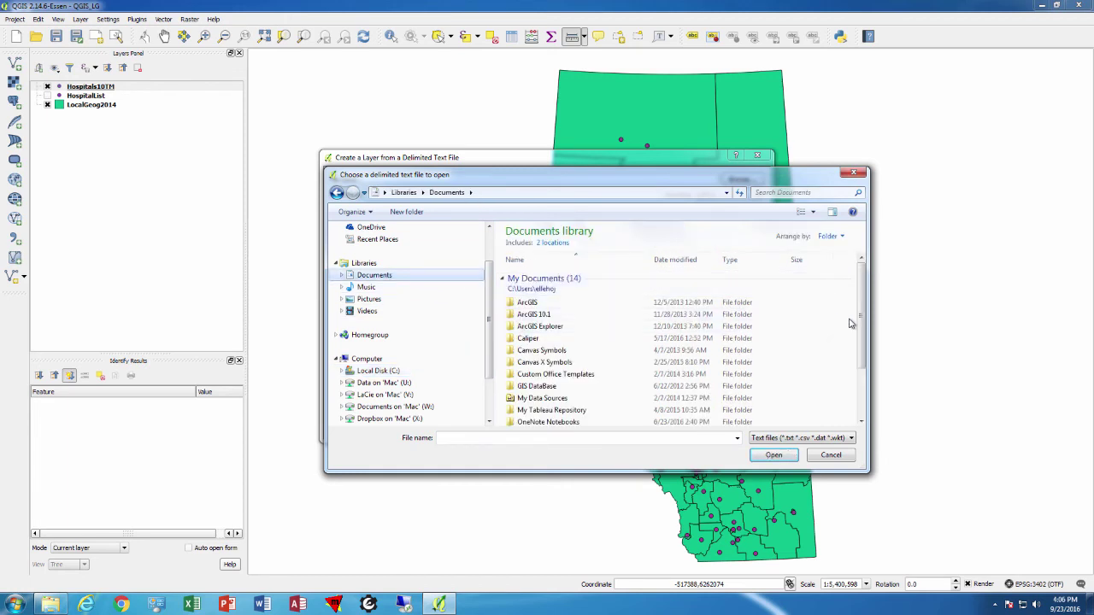
drag(857, 321, 858, 380)
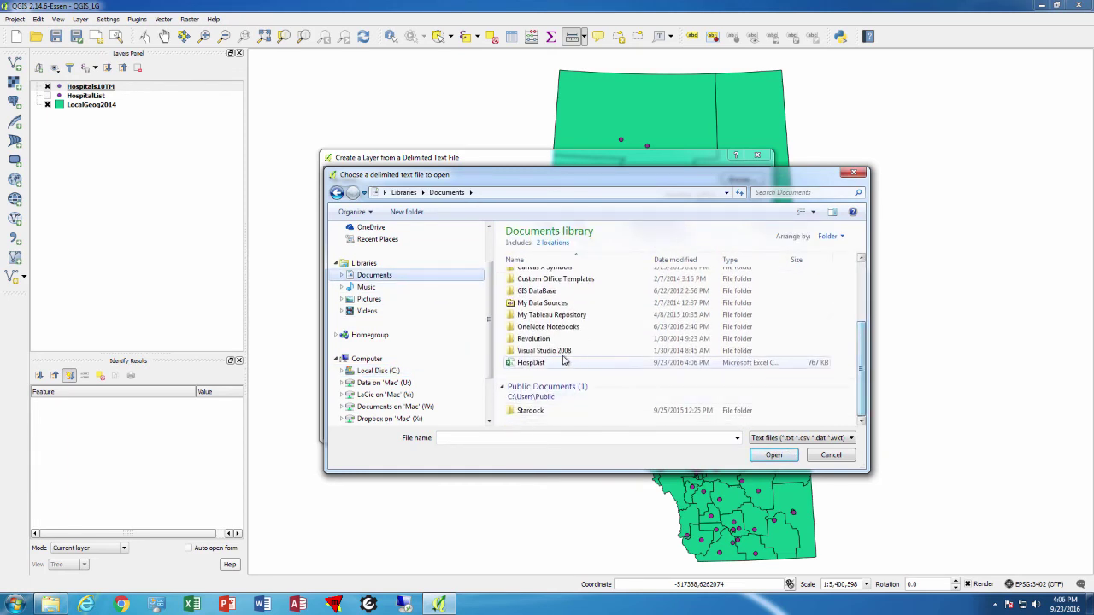
click(539, 363)
click(773, 454)
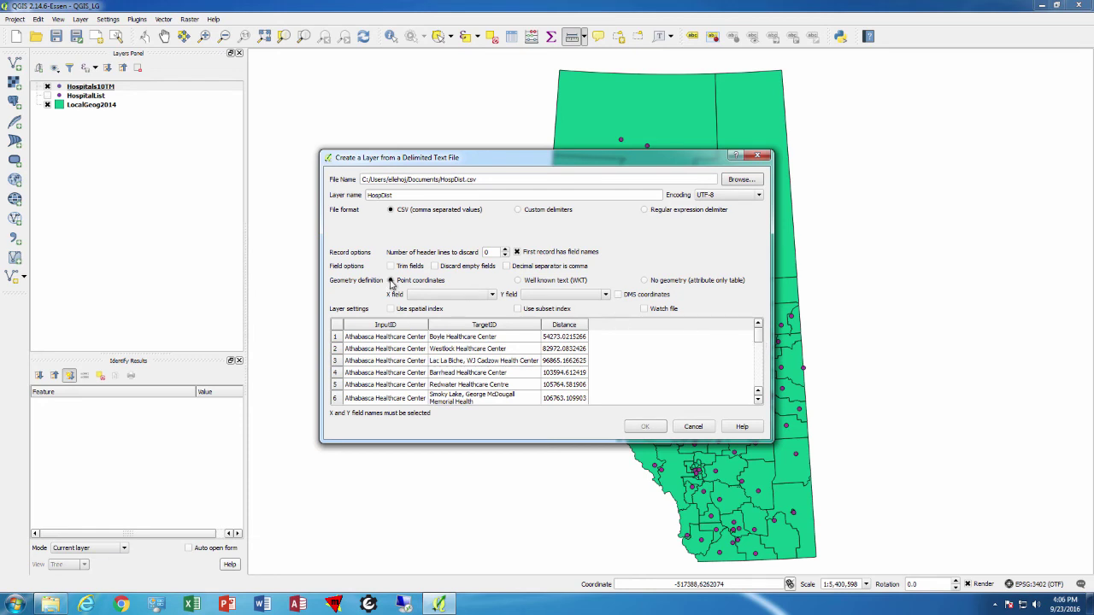
click(645, 280)
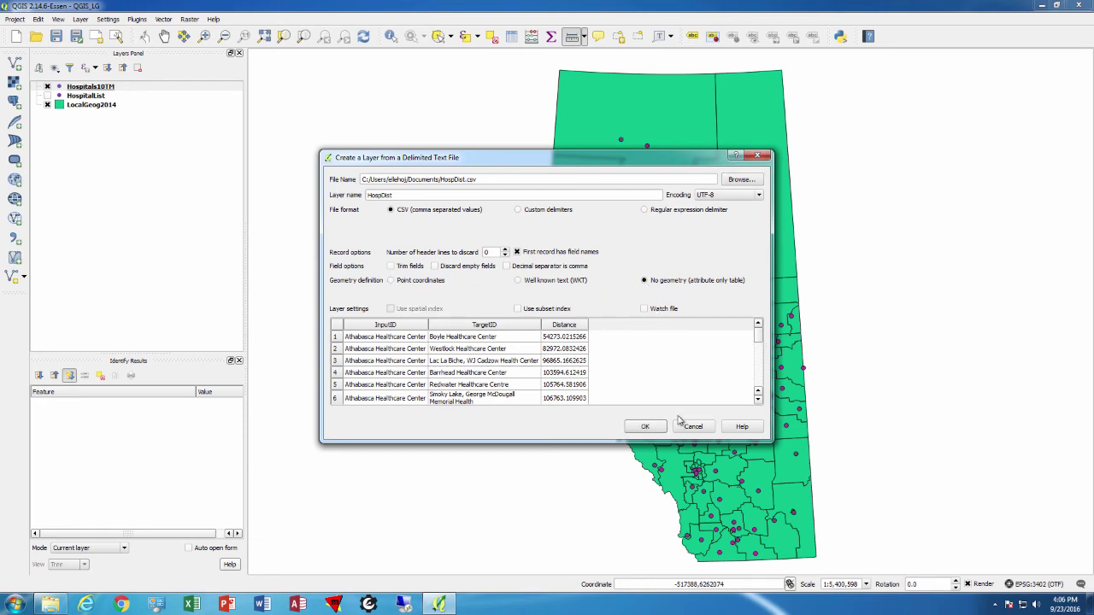
click(647, 427)
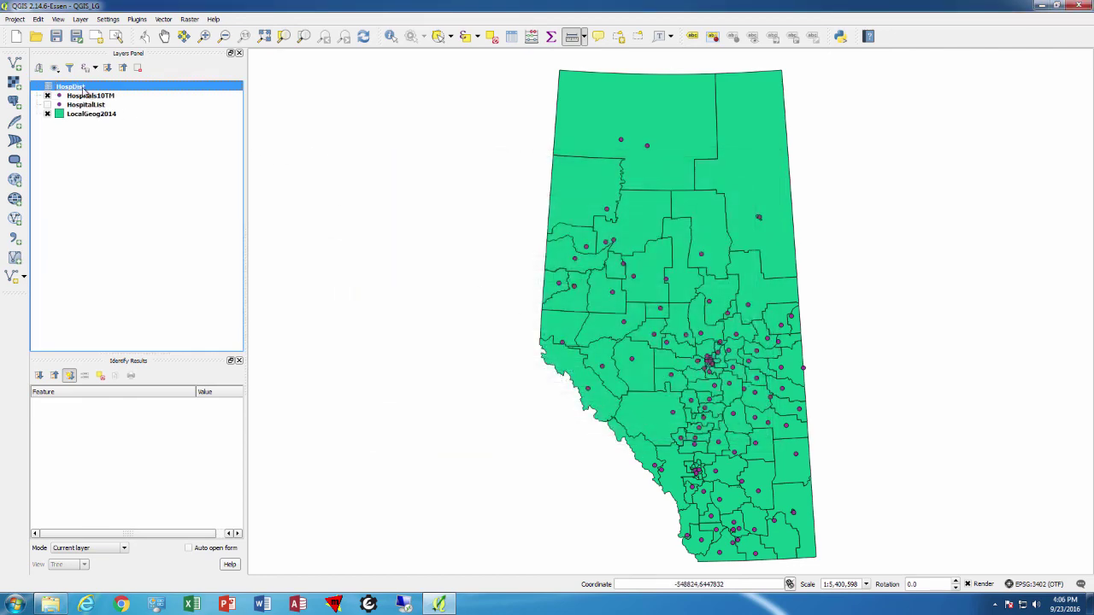
right_click(79, 88)
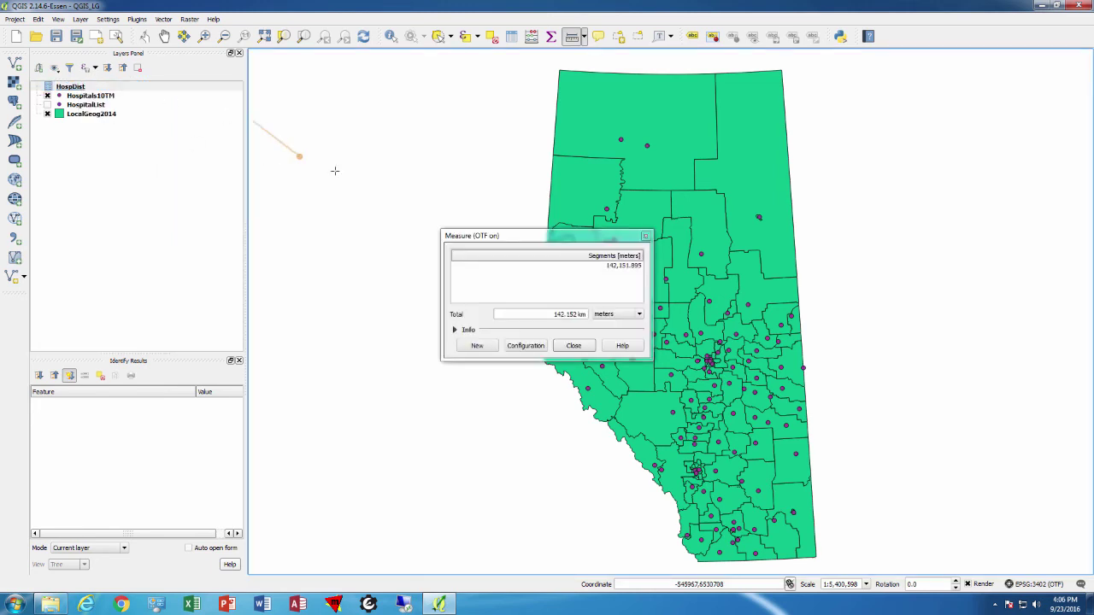
click(571, 345)
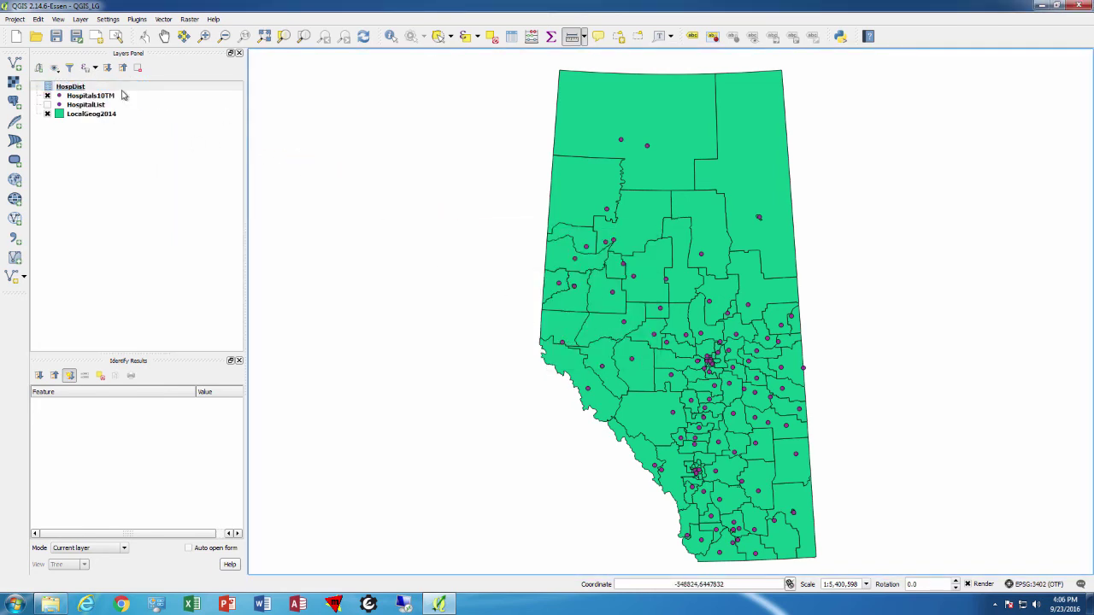
click(78, 88)
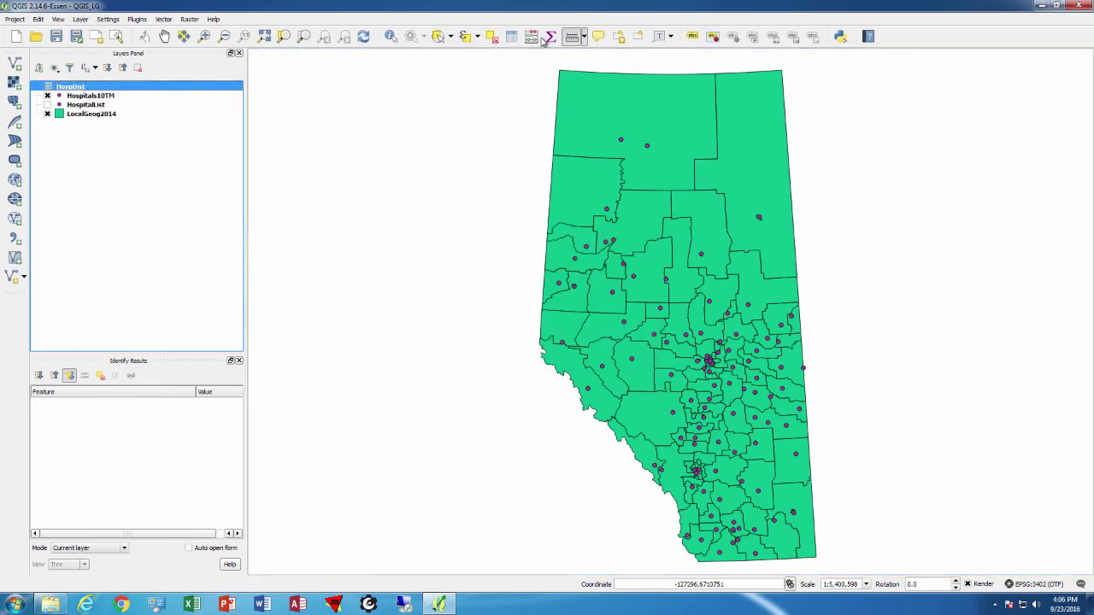
Step: Open the HospDist attribute table and widen the InputID column to show full hospital names
click(514, 38)
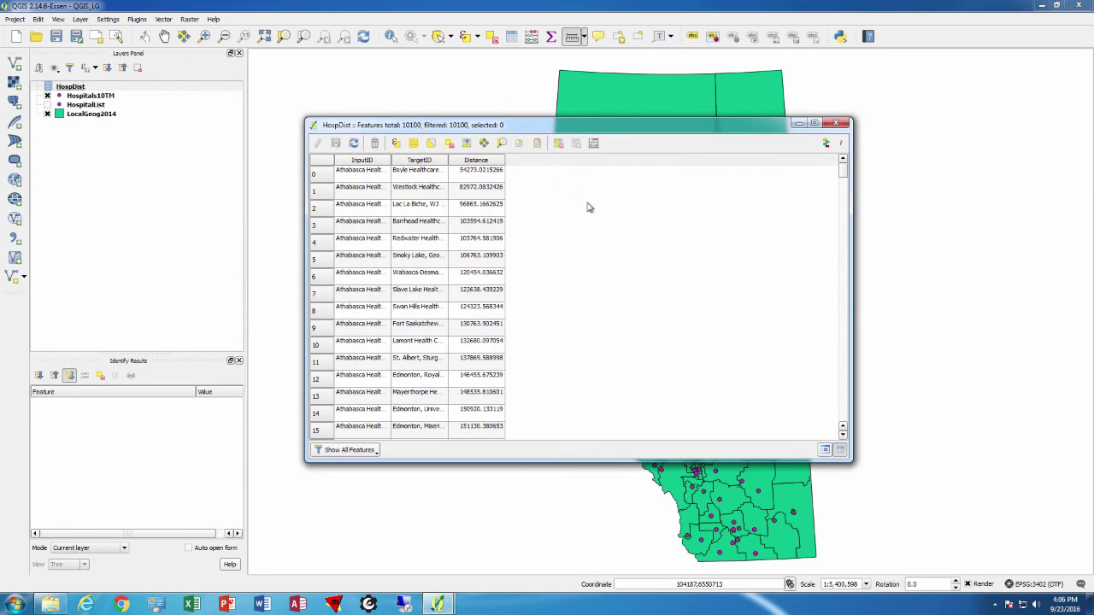
drag(391, 160, 516, 160)
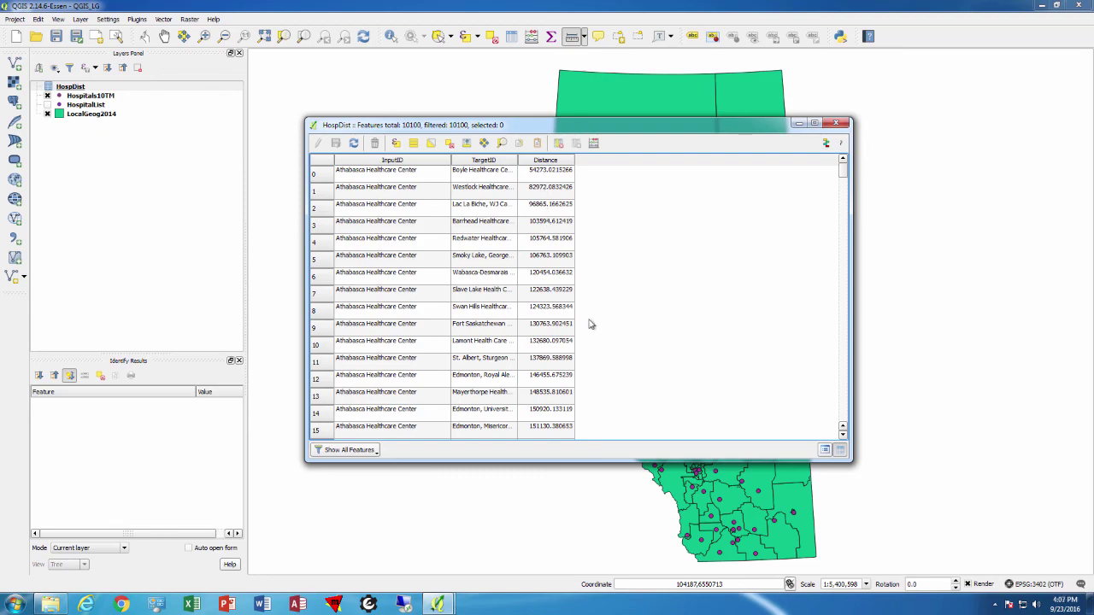
mouse_move(843, 171)
mouse_down()
mouse_move(847, 346)
mouse_move(844, 159)
mouse_up()
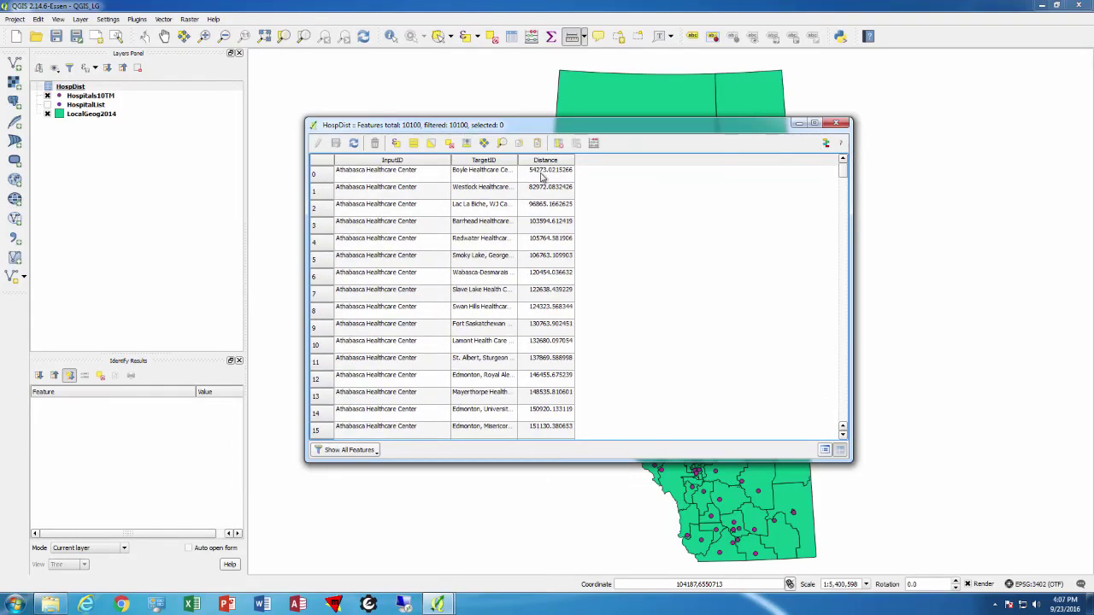